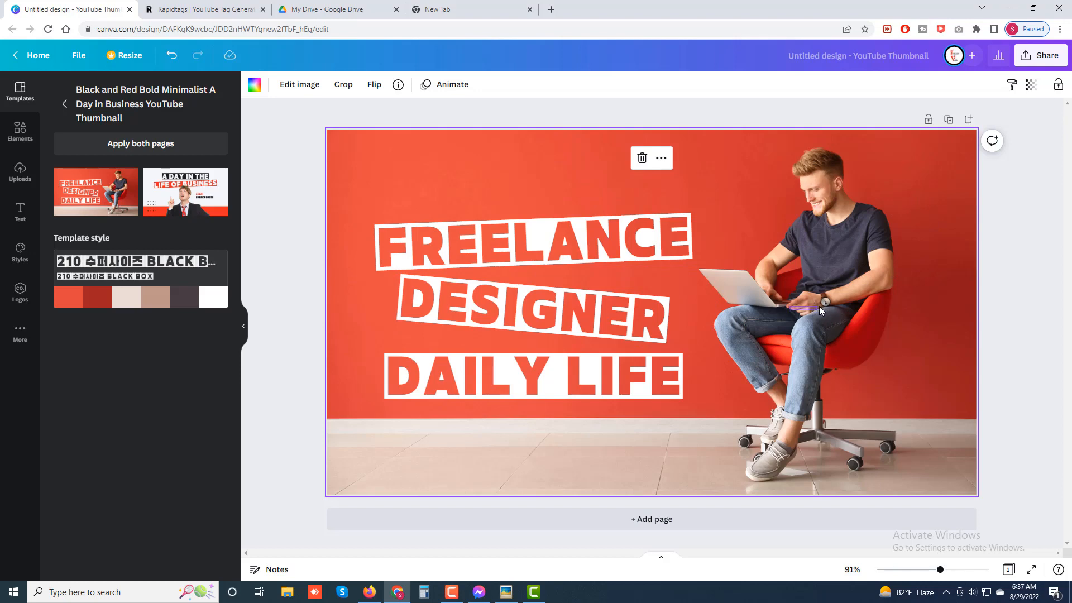
Replace the "FREELANCE" text on the thumbnail with "HOW TO".
drag(819, 306, 812, 273)
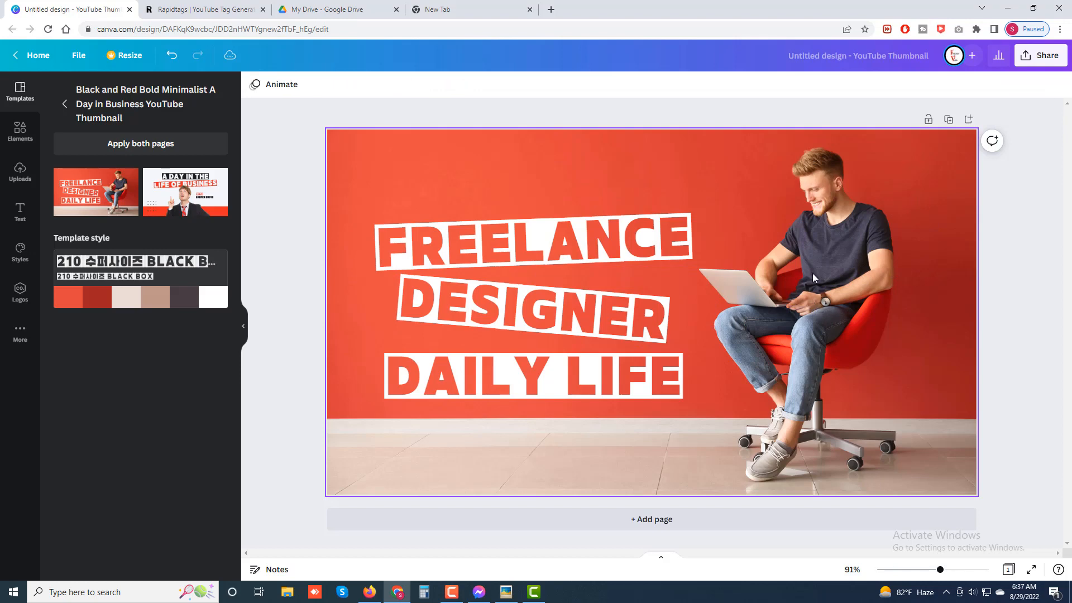
click(832, 178)
click(466, 240)
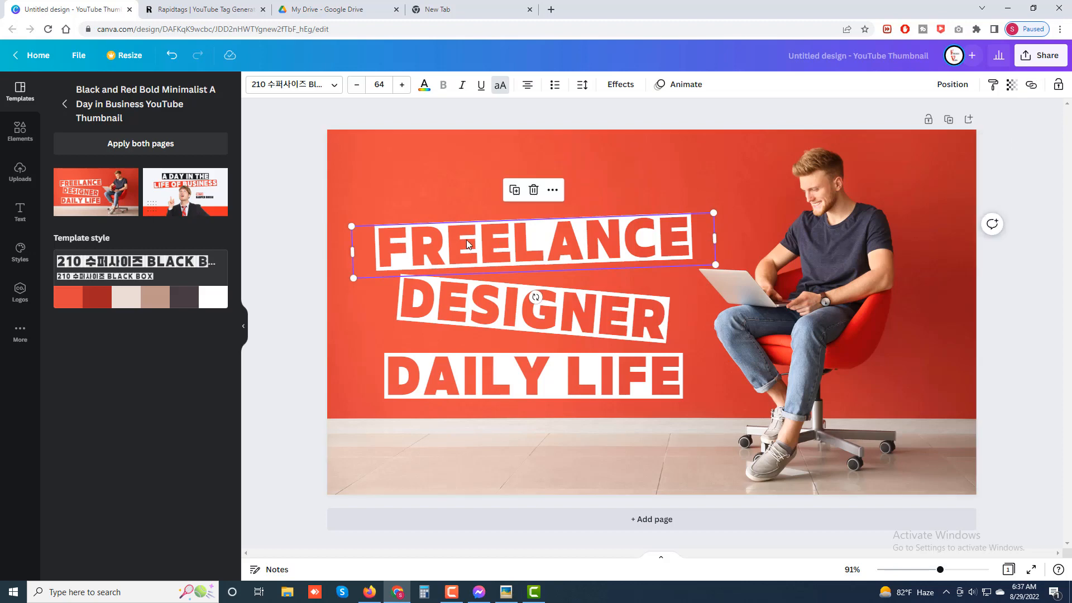
double_click(467, 242)
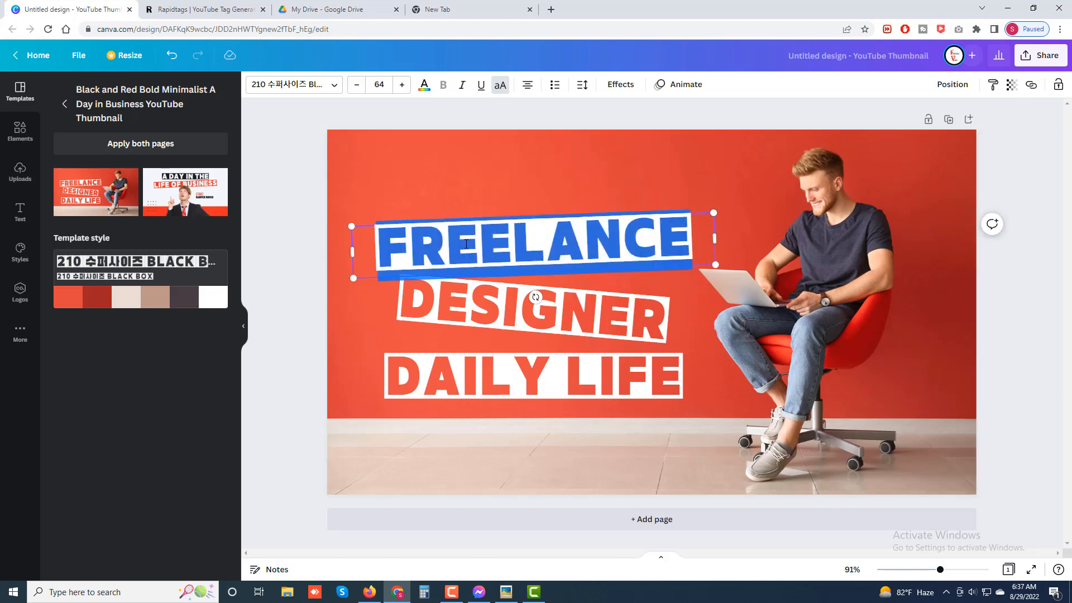
text(H)
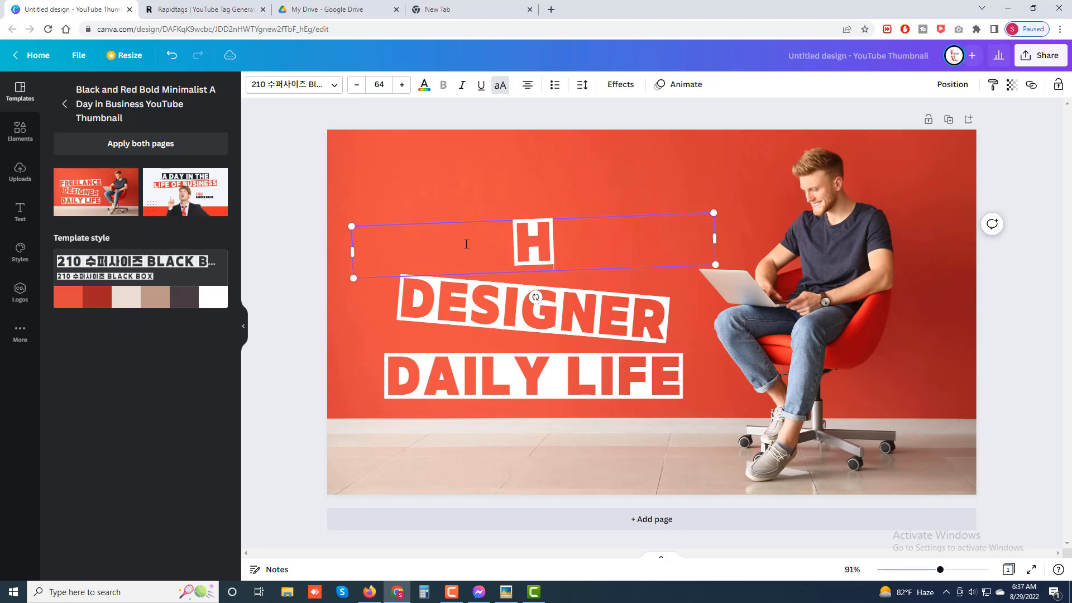
text(OW)
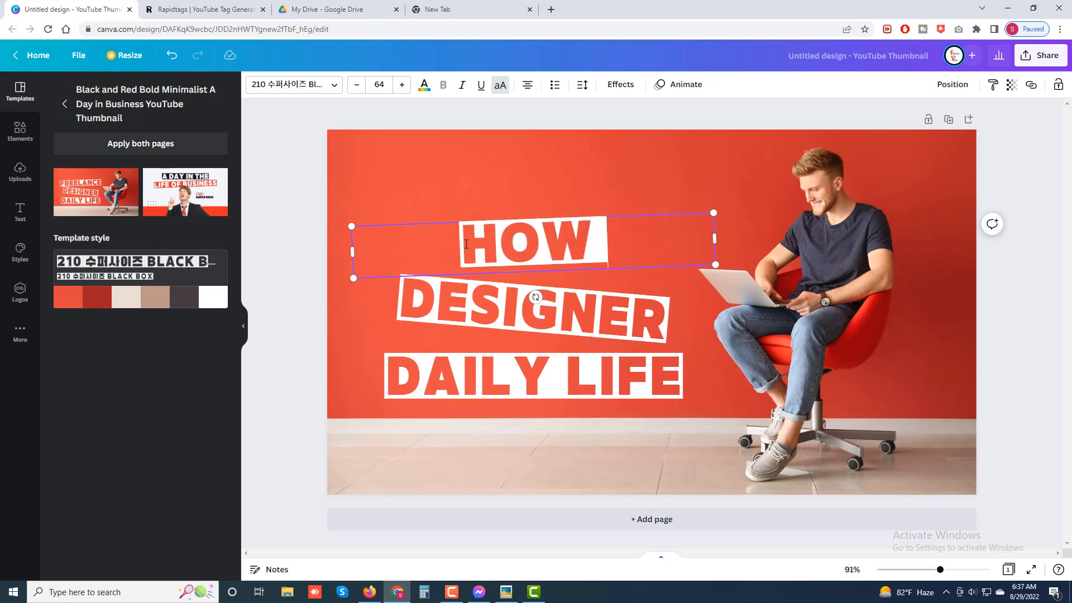
text( TO)
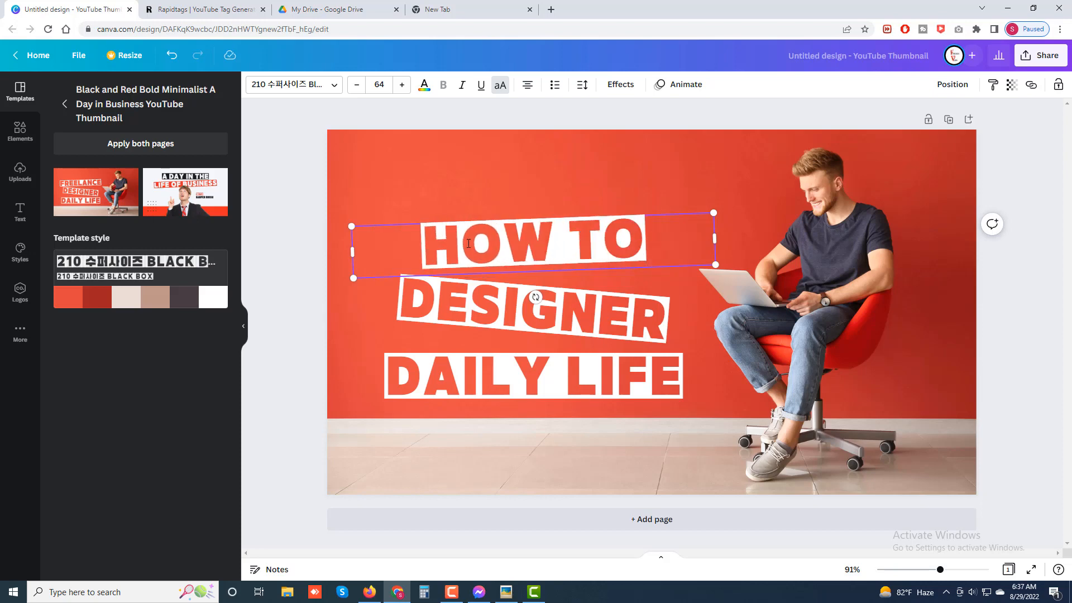
Move the "HOW TO" text up and slightly left to leave space above the "DESIGNER" text.
drag(412, 223, 387, 187)
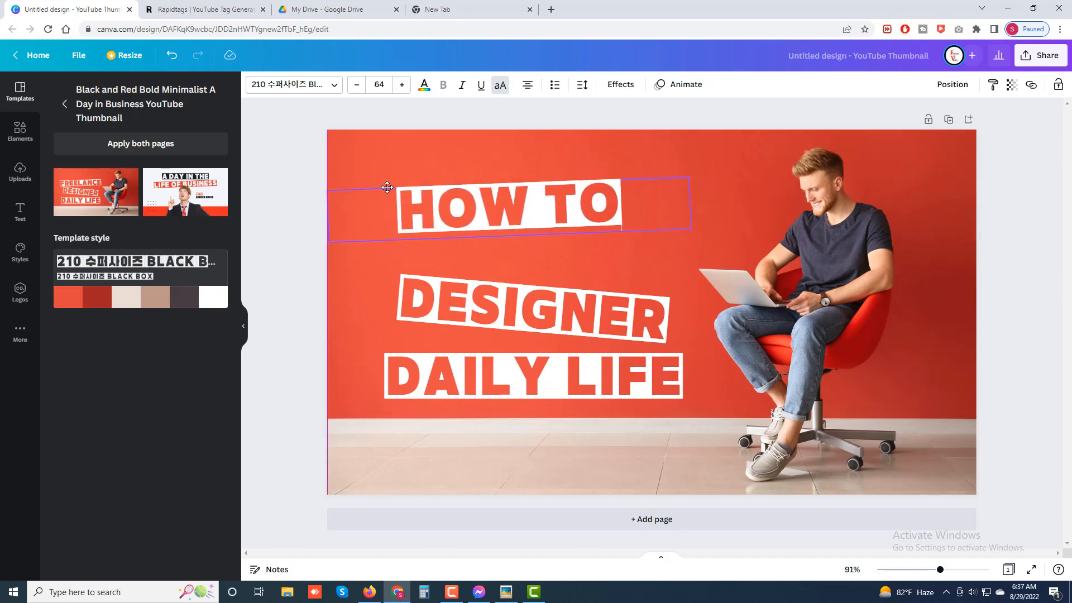
click(437, 275)
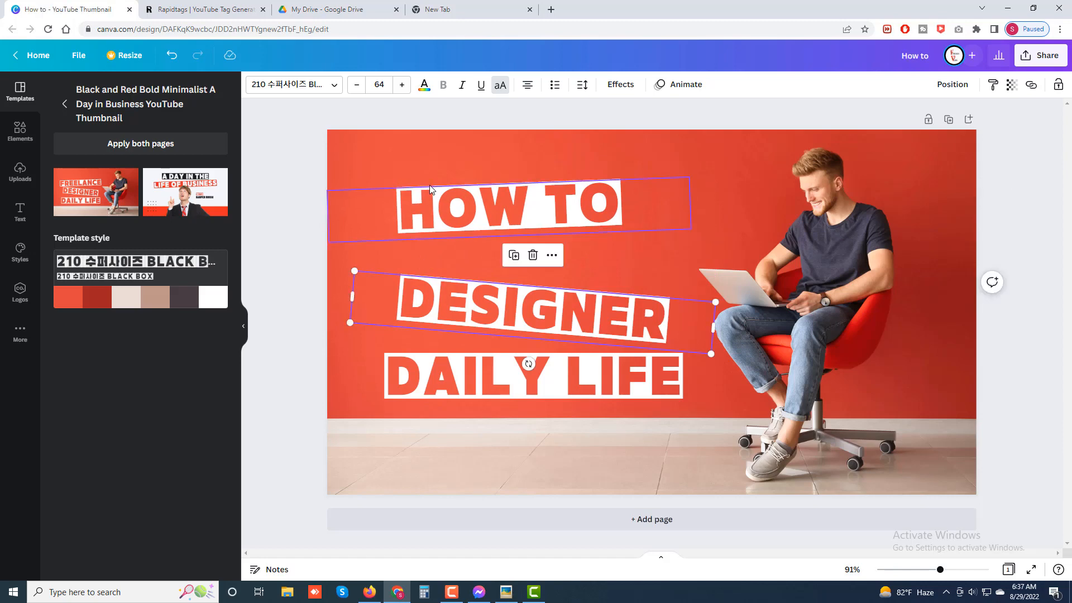
click(430, 185)
drag(430, 190, 428, 172)
Move the "DESIGNER" text up beneath "HOW TO" and change its wording to "CREATE".
click(433, 300)
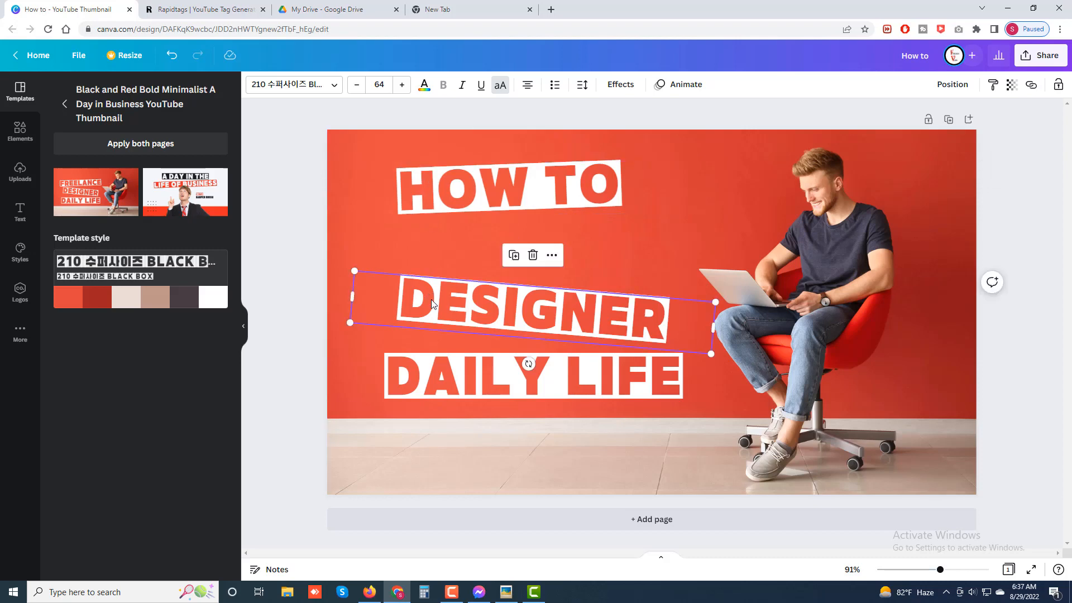
drag(433, 300, 410, 248)
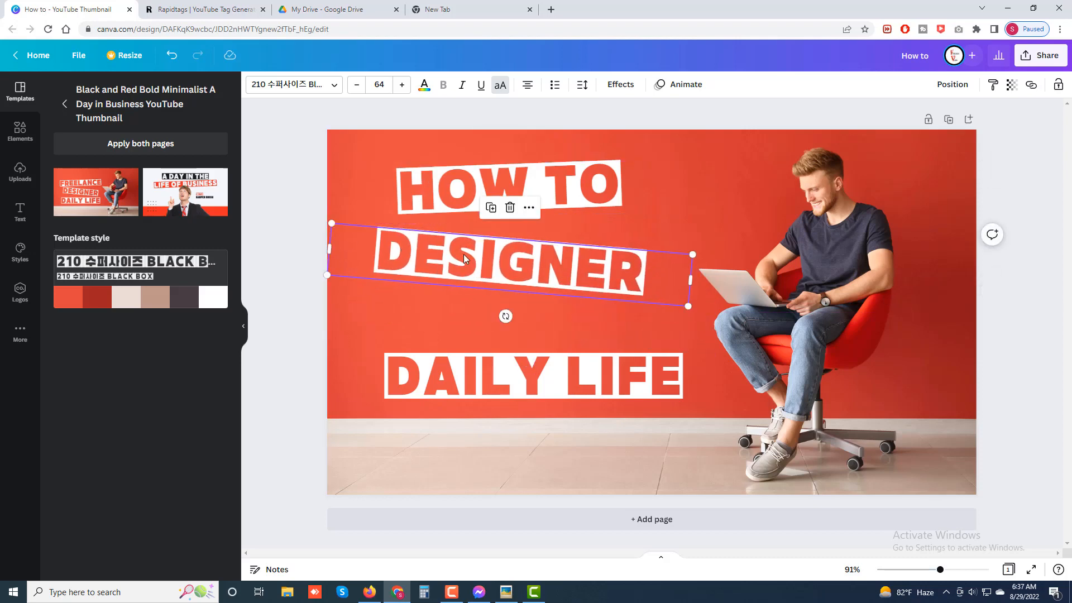
double_click(463, 259)
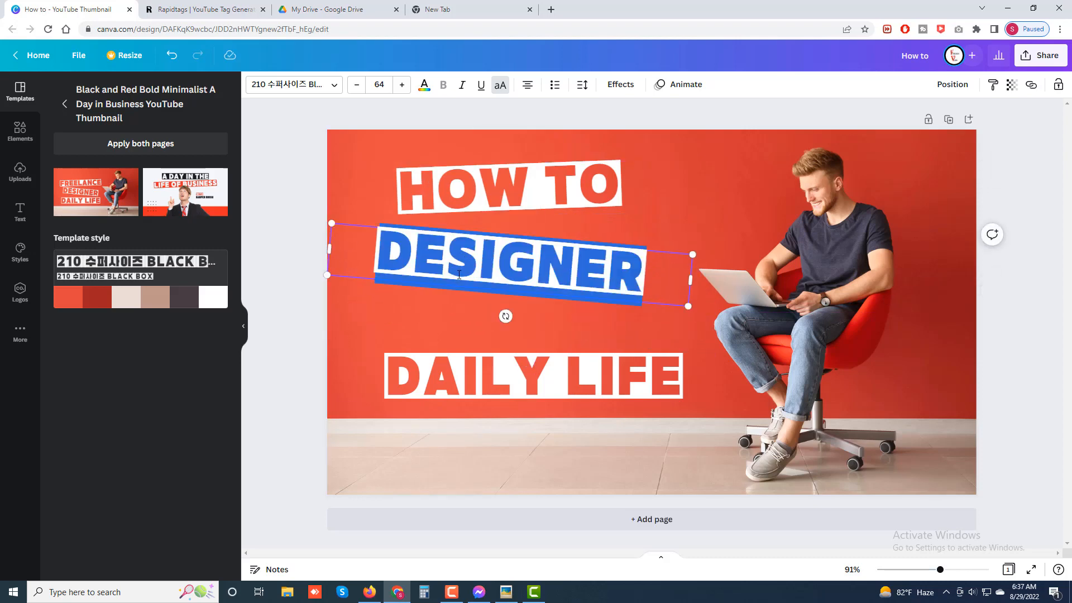
text(CREATE)
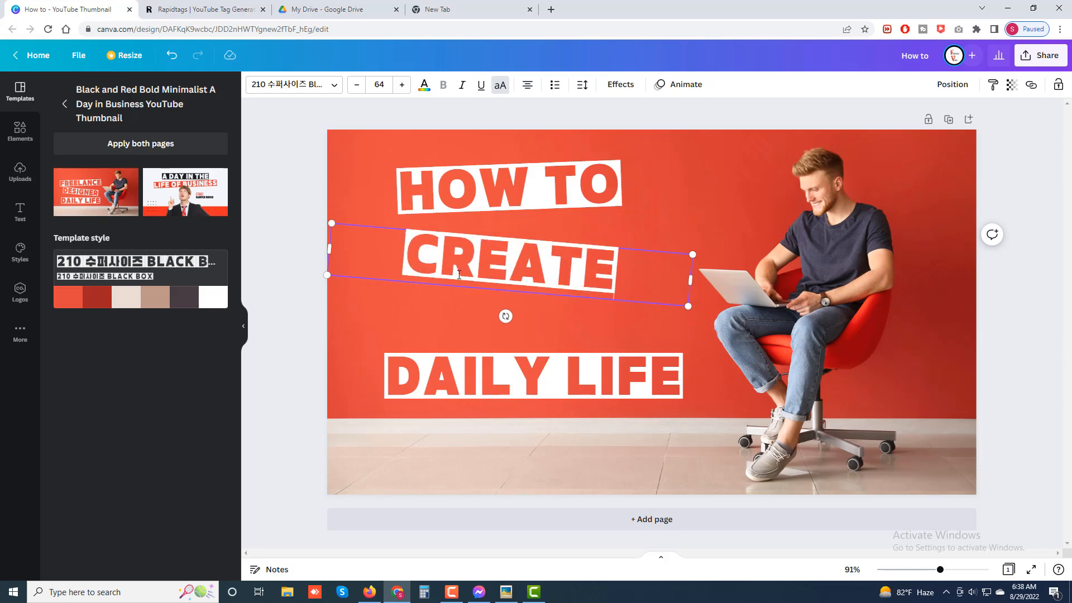
Move the "DAILY LIFE" text up below "CREATE" and adjust both lines to tighten the spacing.
click(482, 373)
drag(481, 373, 473, 324)
double_click(484, 327)
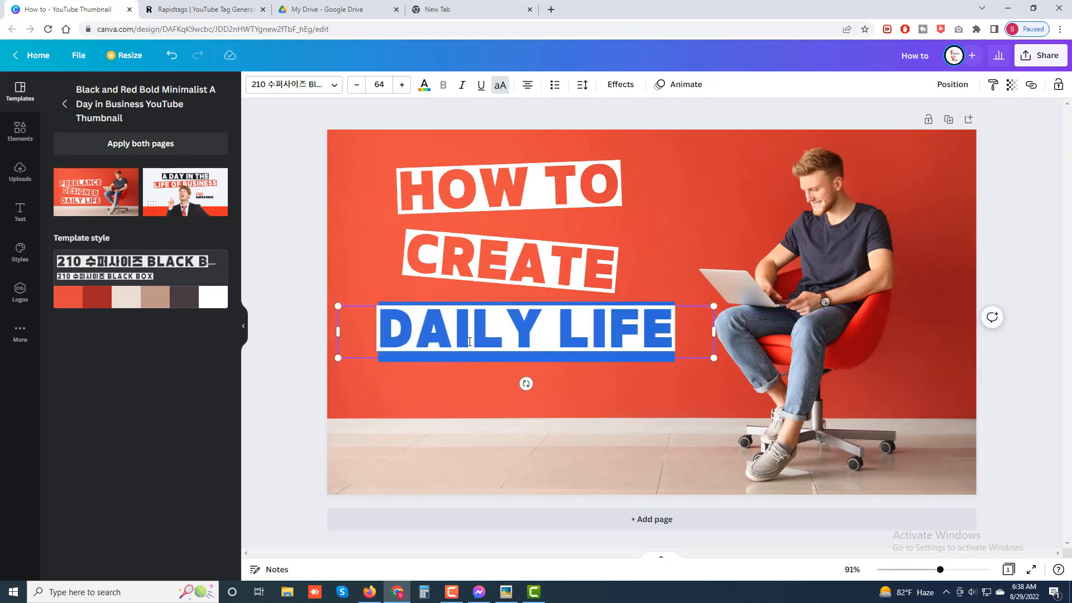
click(510, 263)
drag(510, 262, 510, 251)
drag(491, 313, 490, 302)
drag(484, 250, 484, 255)
Replace the "DAILY LIFE" text with "CHANNEL ART".
click(489, 320)
click(490, 320)
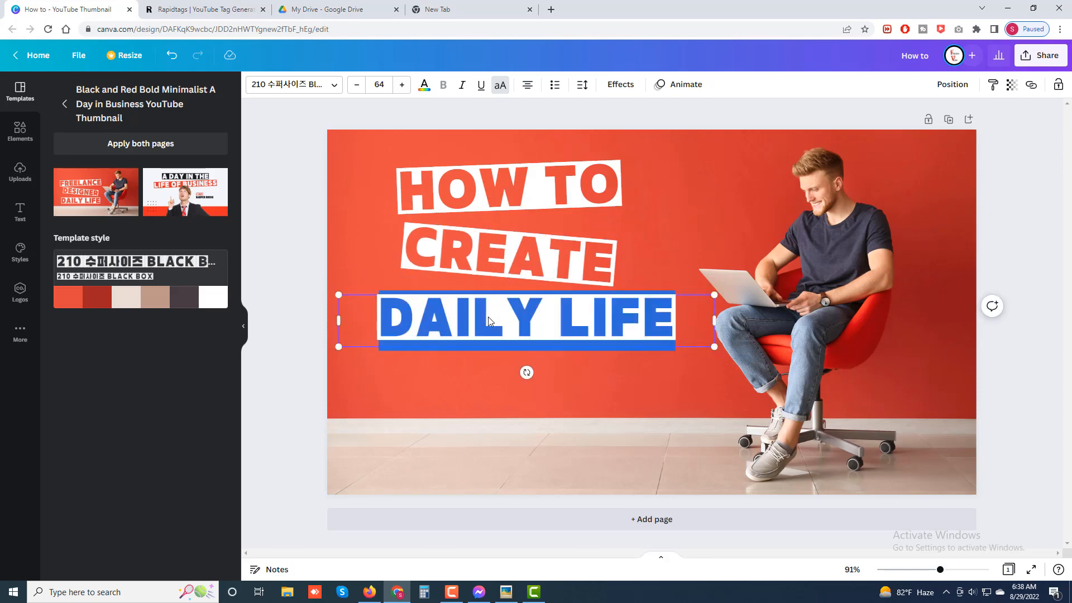
text(C)
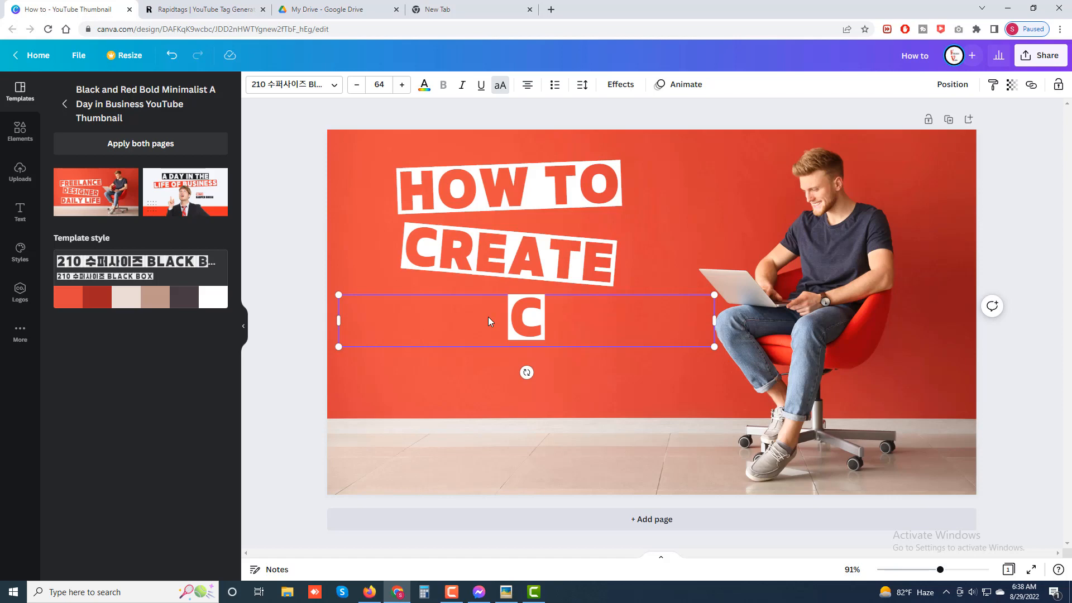
text(HANNEL)
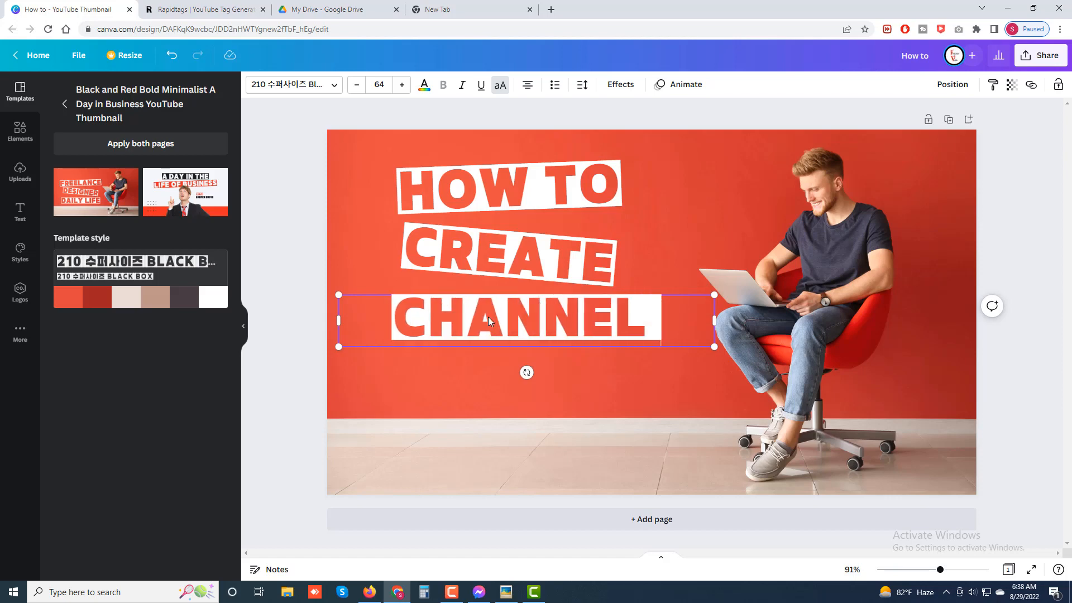
text( ART)
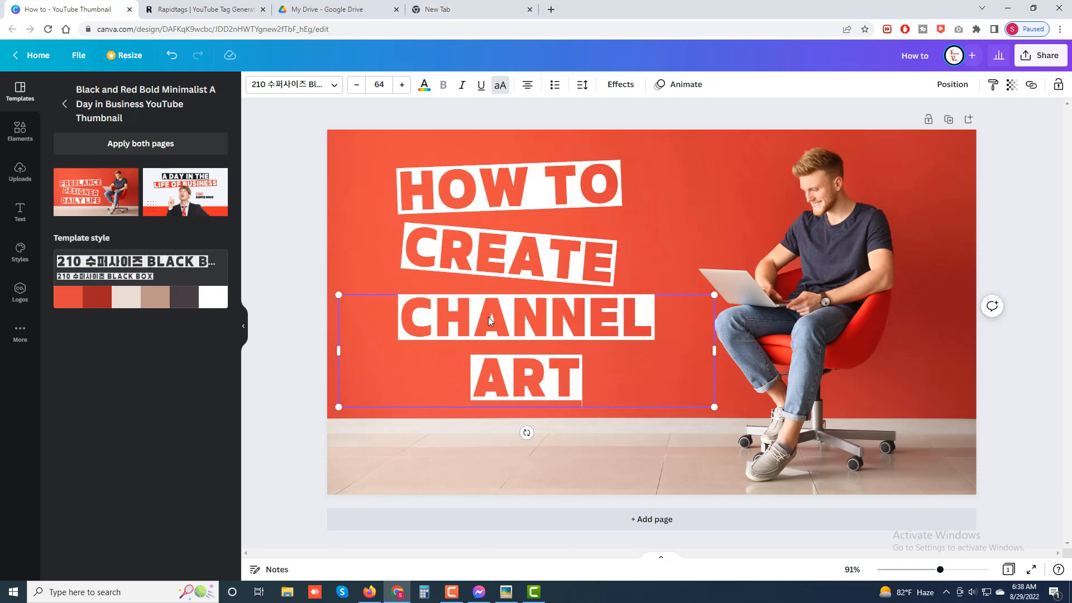
Reduce the "CHANNEL ART" font size to 55 so the text fits on one line.
click(358, 85)
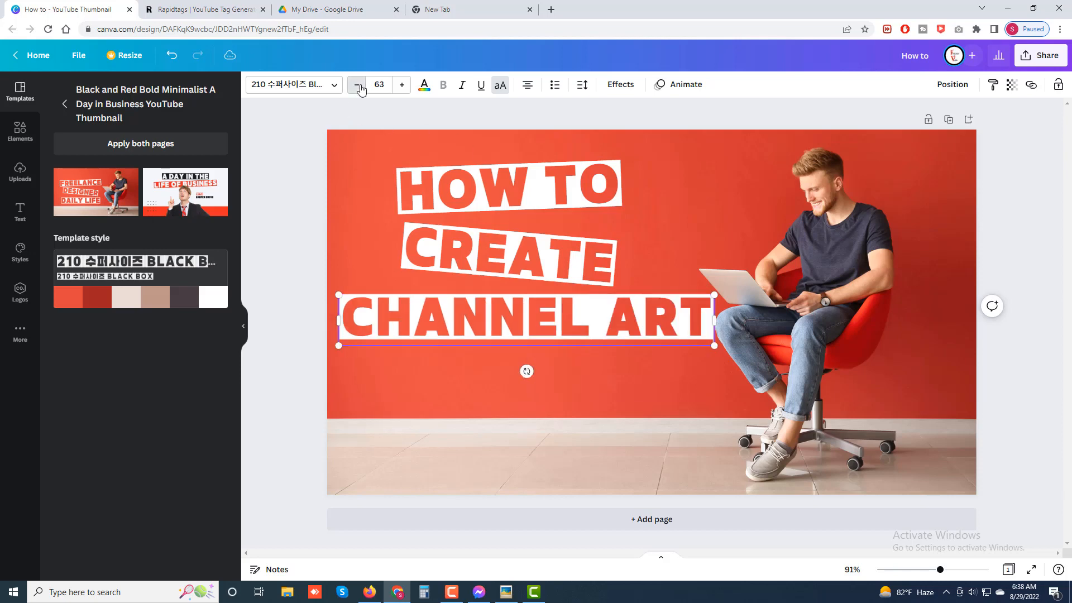
click(358, 85)
click(358, 85)
click(358, 85)
click(358, 86)
click(358, 85)
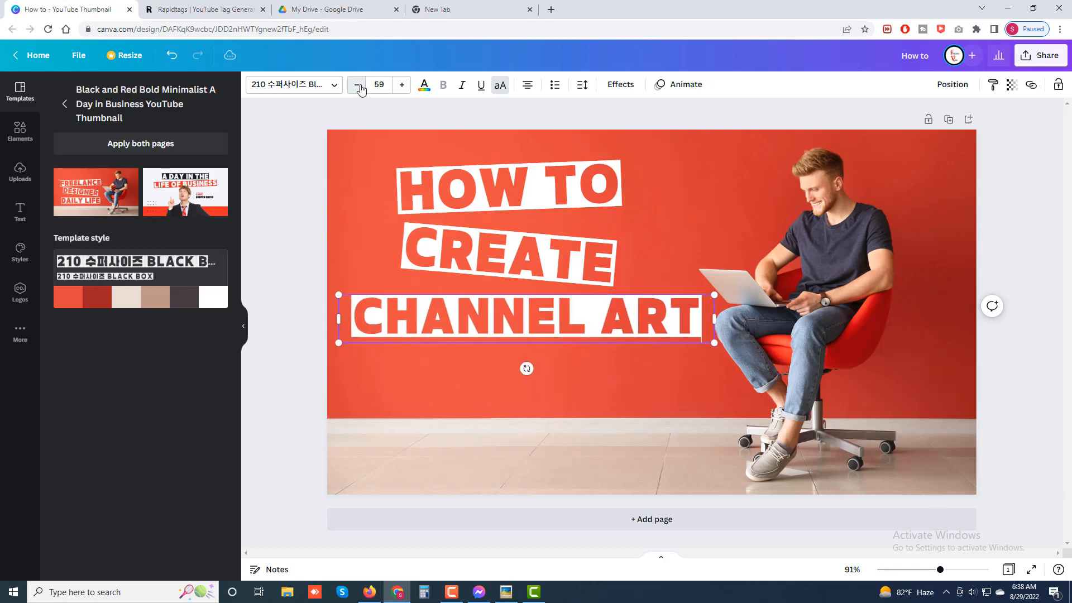
click(358, 86)
click(358, 85)
click(358, 85)
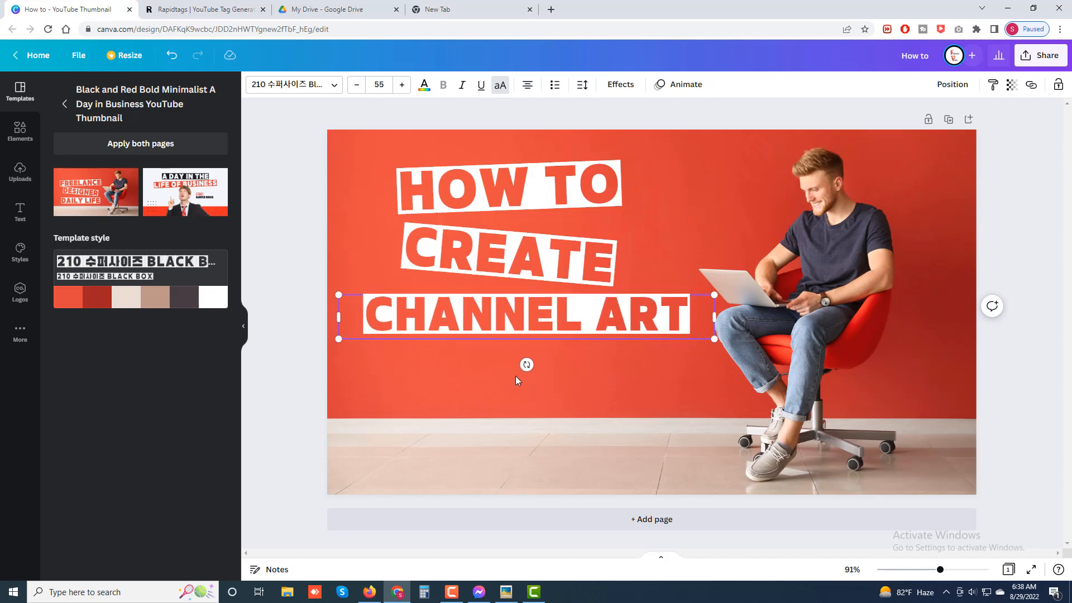
Move the "CHANNEL ART" text slightly down to widen the gap below "CREATE".
click(445, 397)
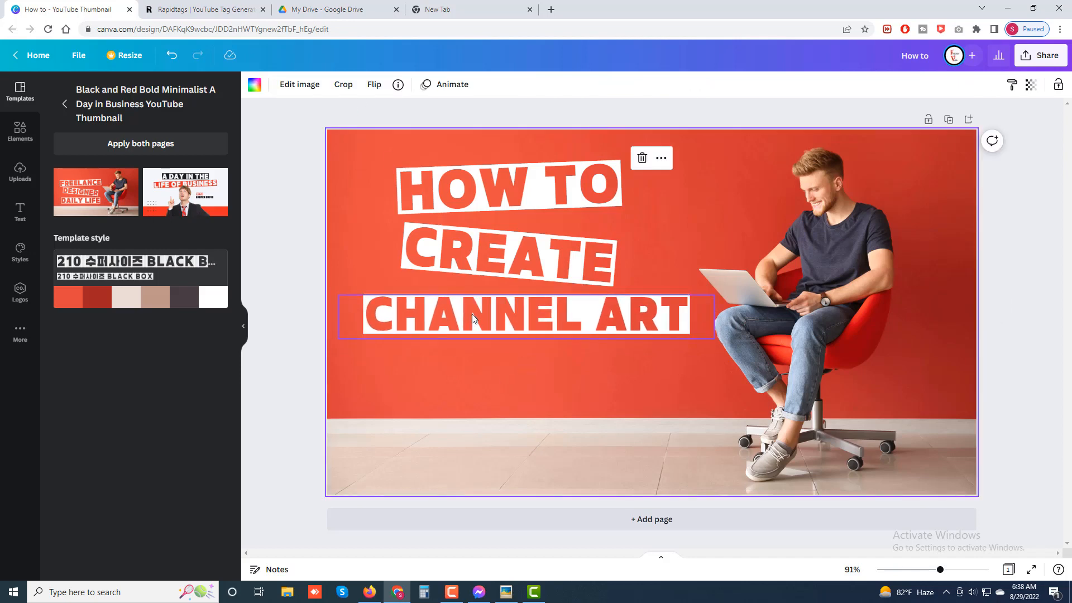
drag(471, 314, 466, 324)
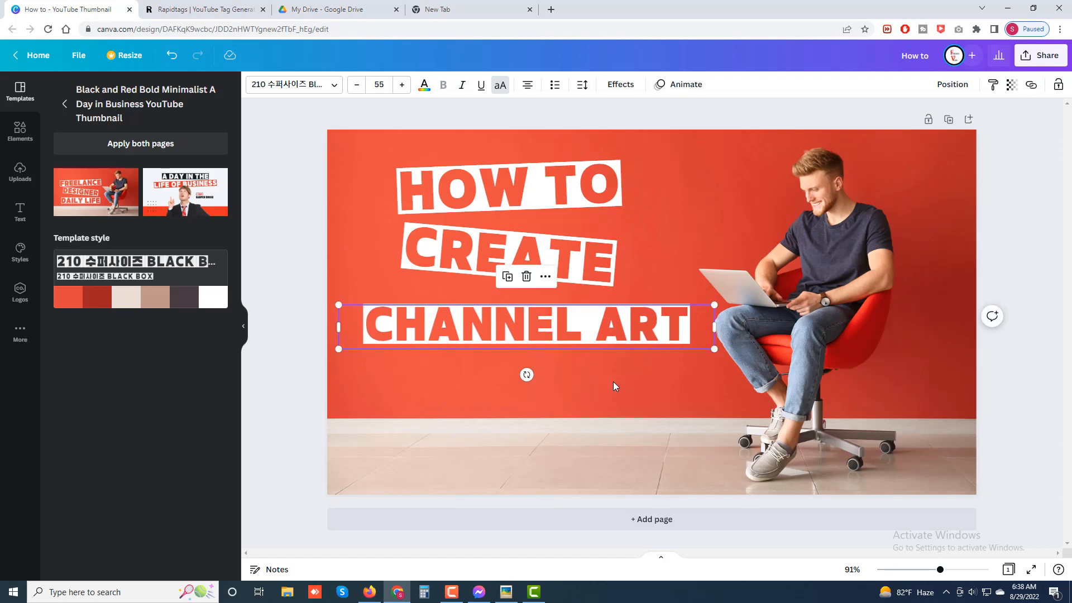
click(601, 478)
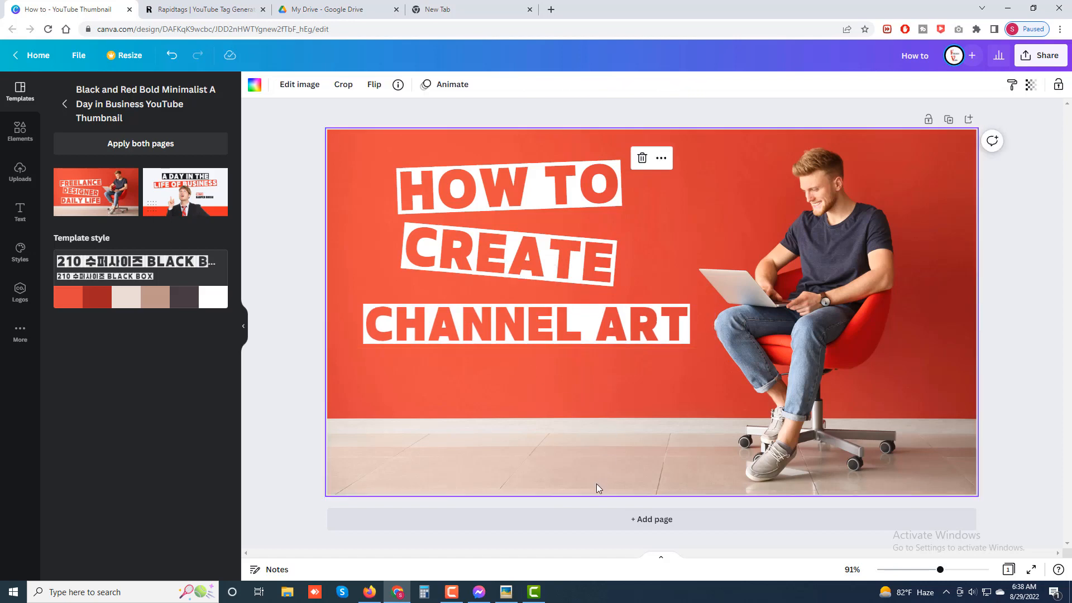
Search the design elements for "youtube icon".
click(22, 136)
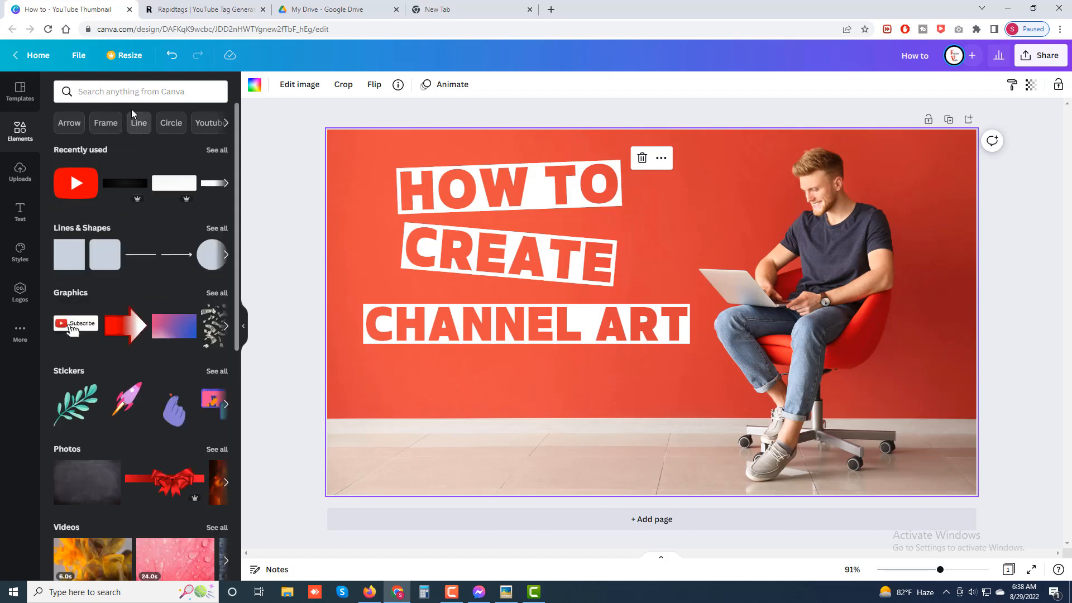
click(137, 93)
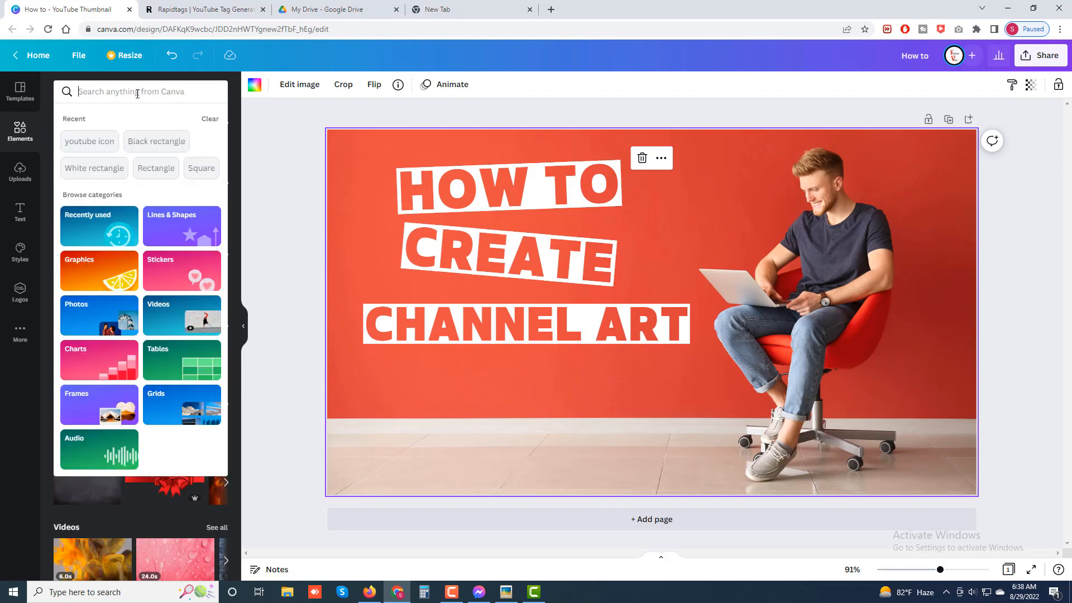
text(yo)
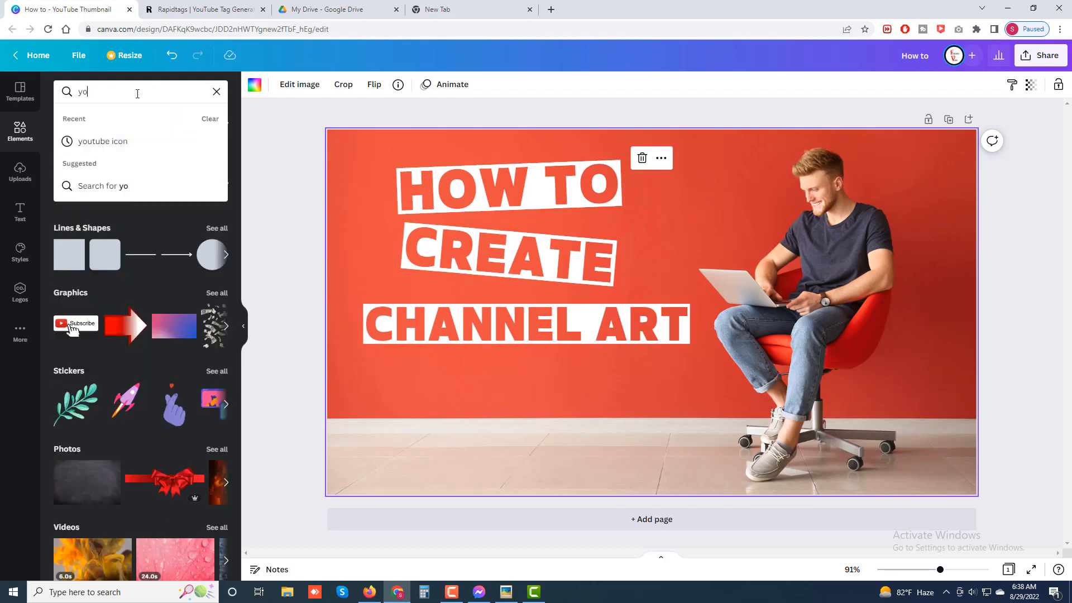
text(u)
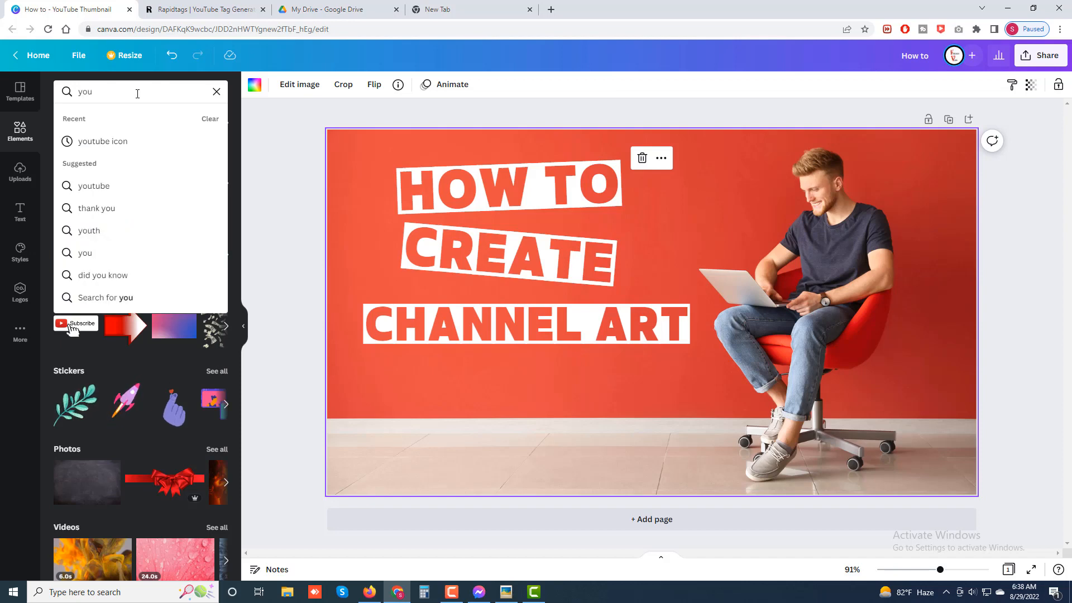
click(105, 141)
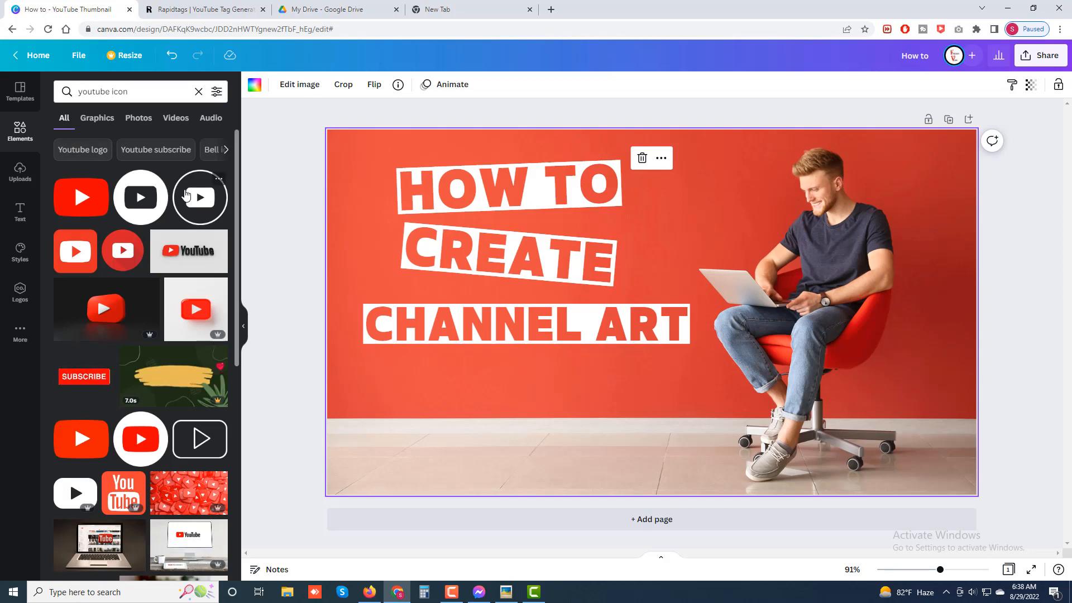
click(186, 198)
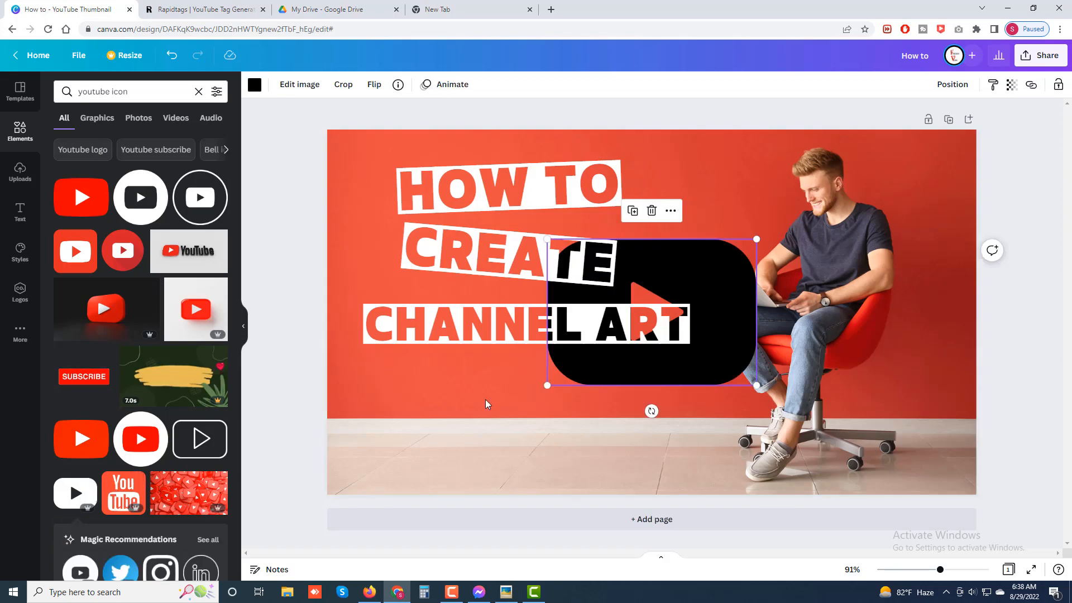
drag(706, 363, 502, 455)
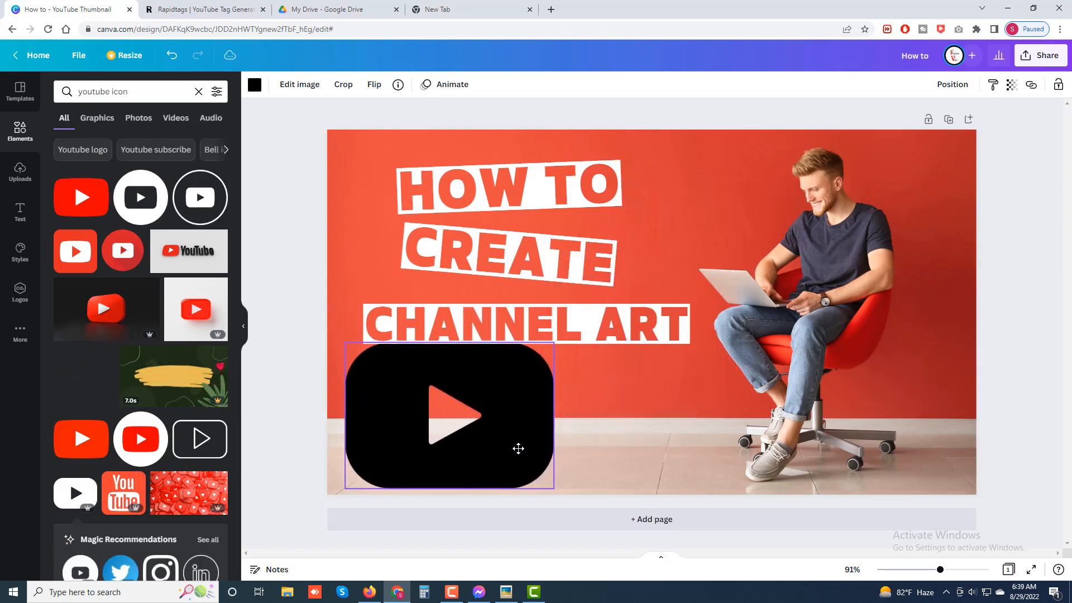
drag(550, 344, 498, 366)
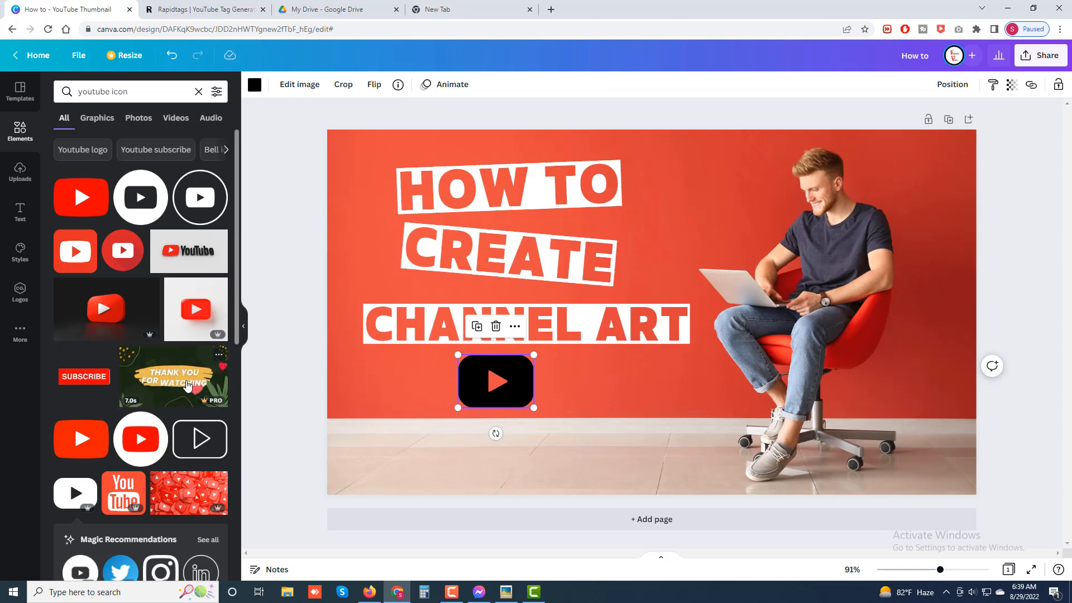
key(Delete)
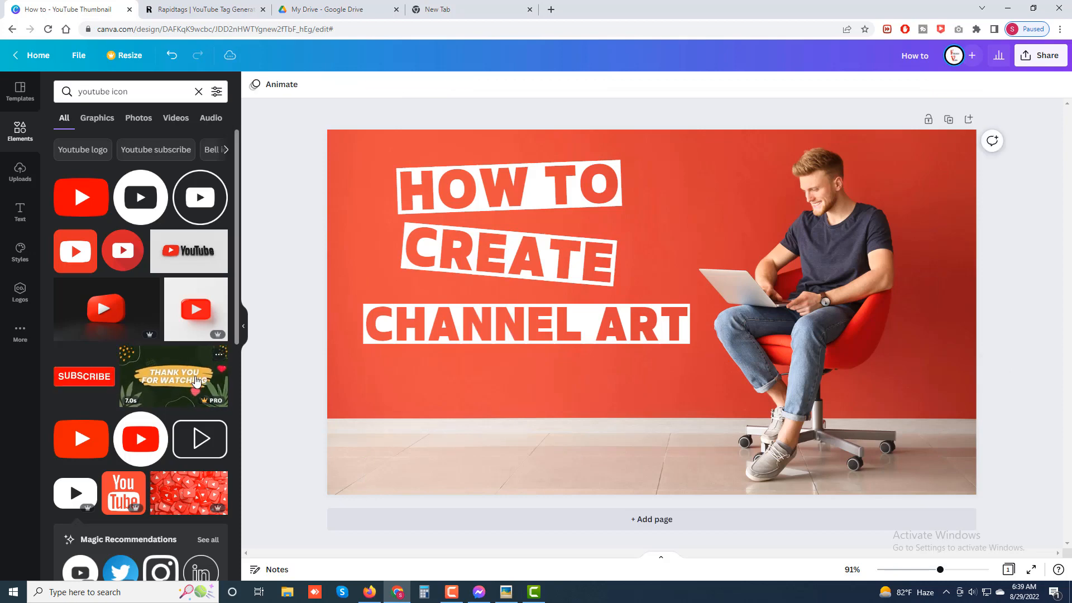
Add the outlined circular YouTube icon at a small size below "CHANNEL ART" and delete the extra solid black circle icon.
click(153, 214)
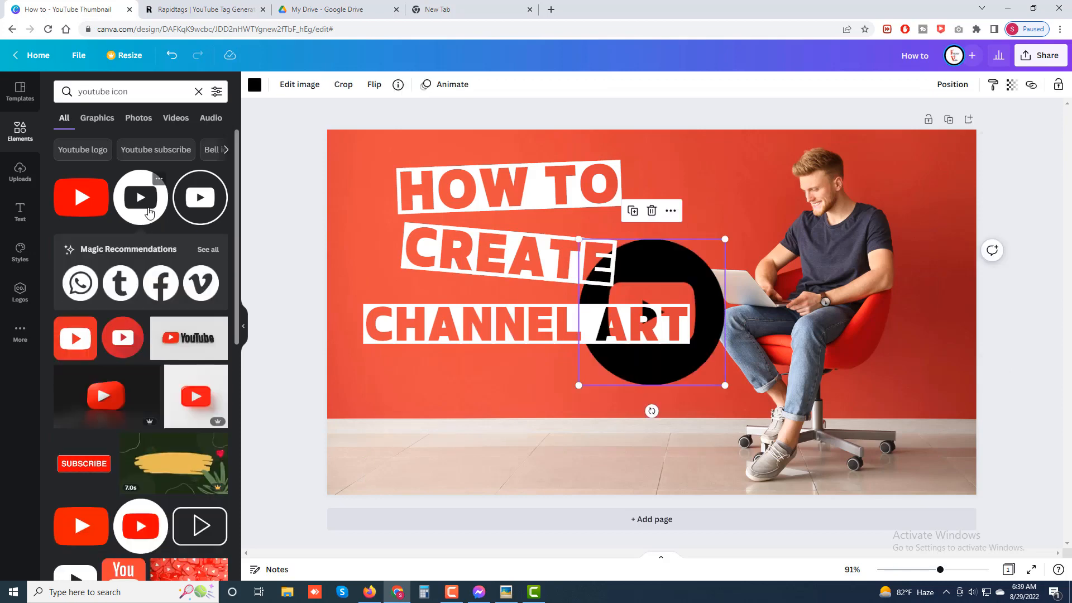
click(199, 211)
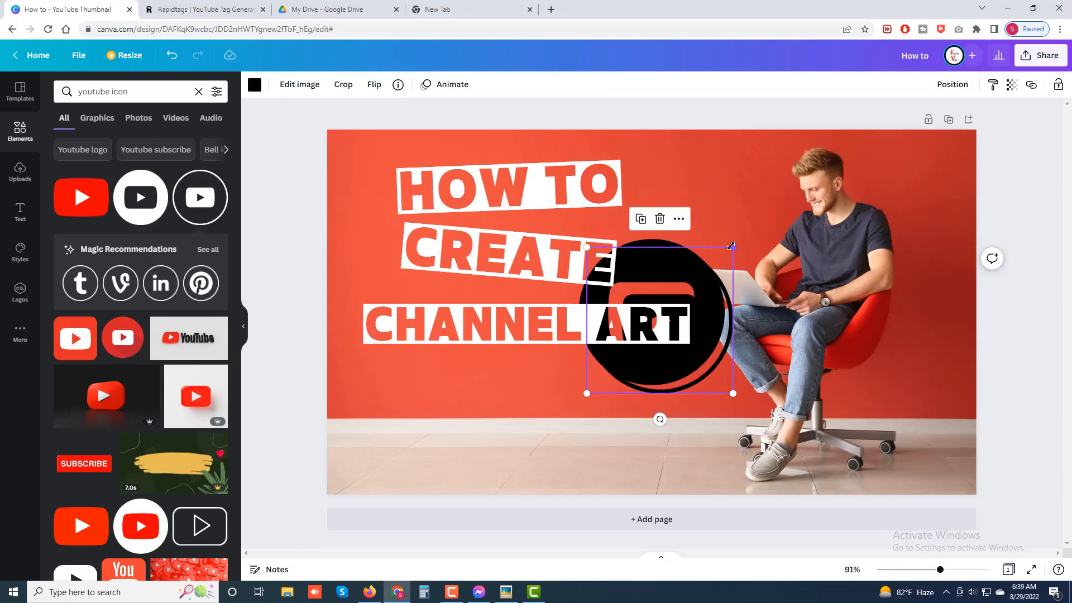
drag(732, 248, 497, 373)
click(659, 367)
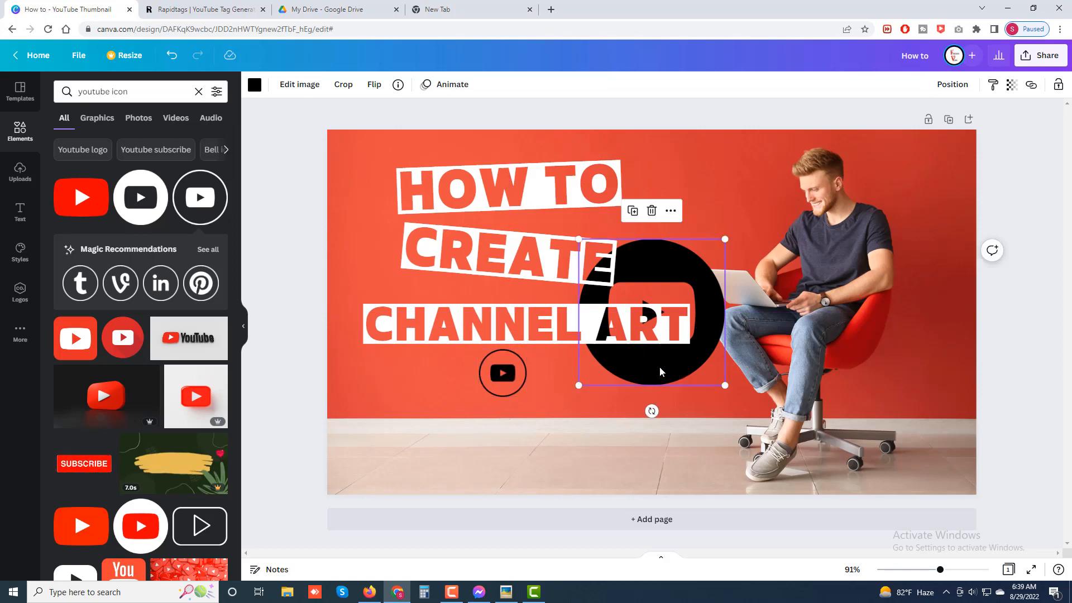
key(Delete)
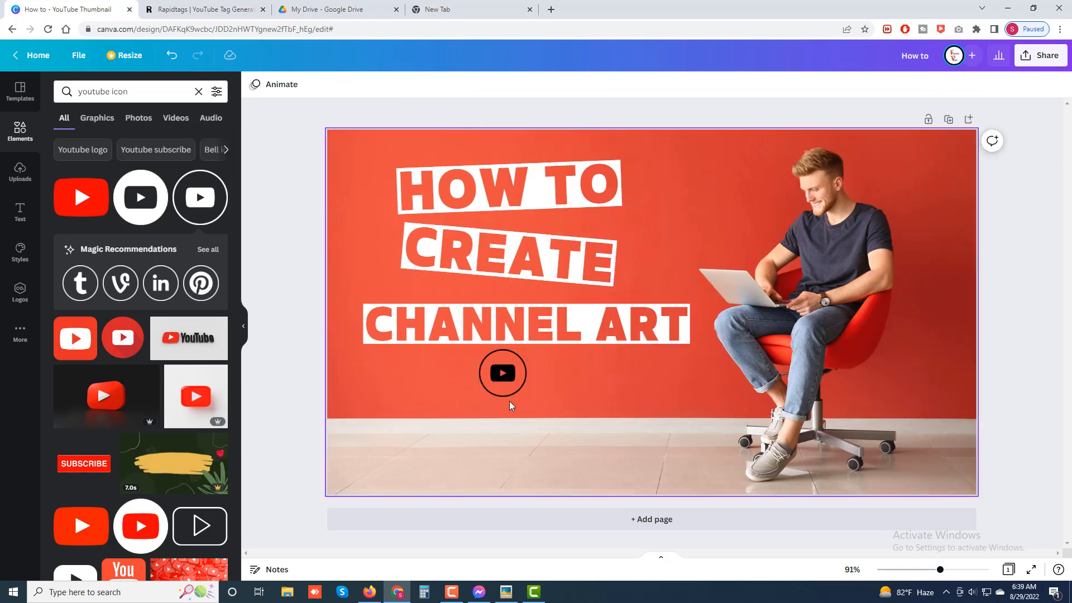
Place the outlined YouTube icon over the final "O" of "HOW TO" and remove that letter from the text.
drag(511, 384, 675, 256)
click(604, 379)
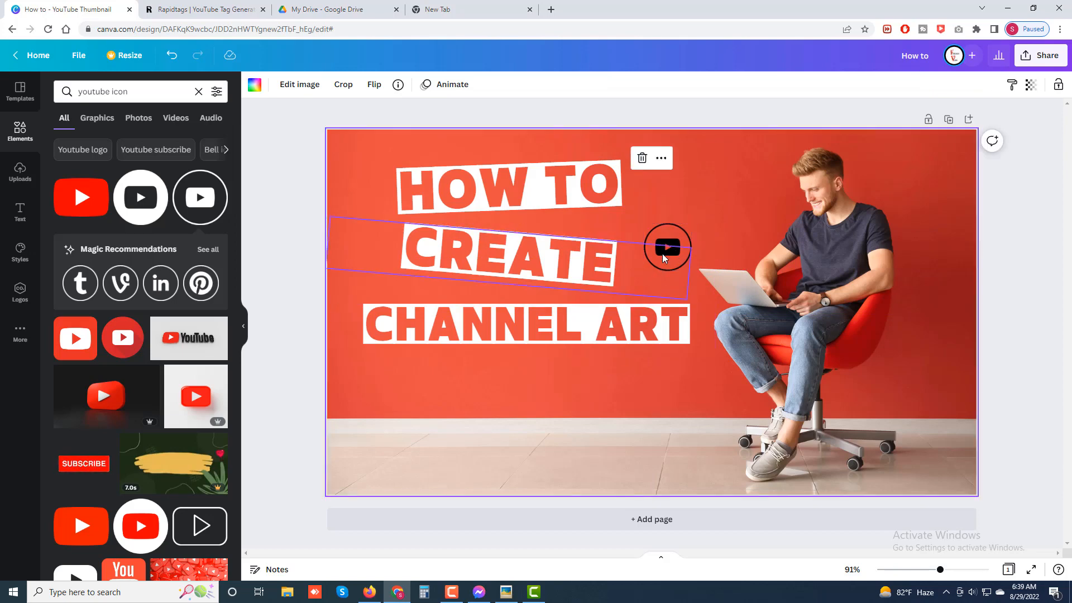
drag(668, 246, 600, 174)
click(598, 190)
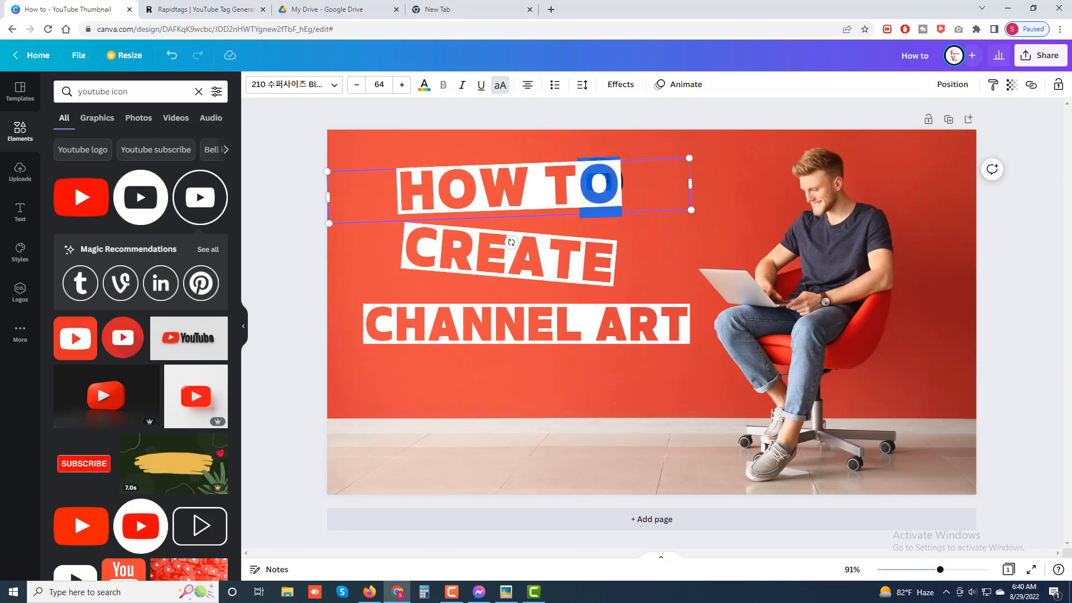
key(BackSpace)
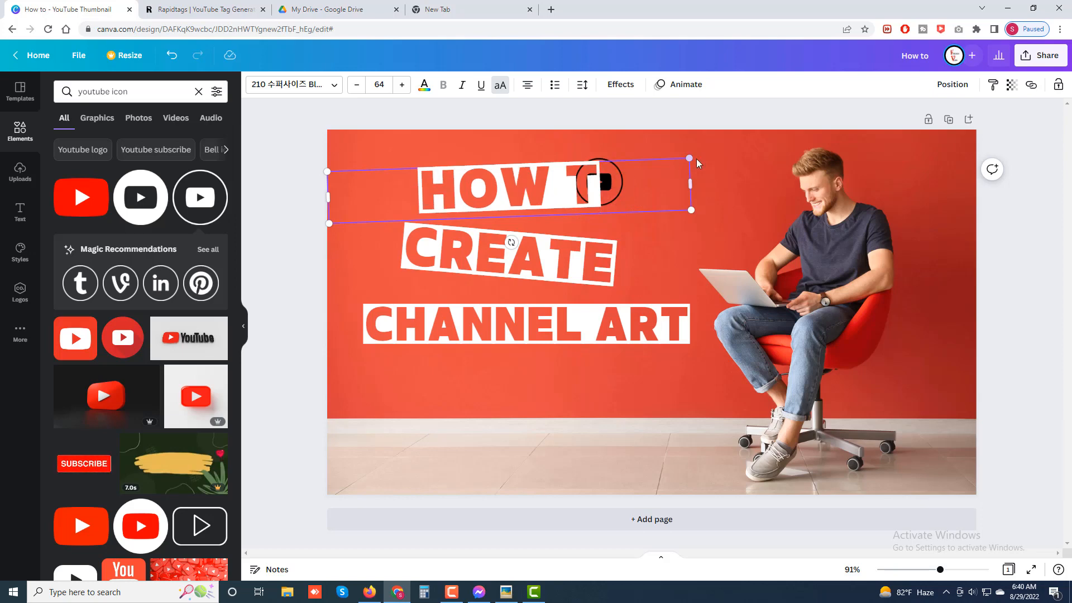
Narrow the "HOW T" text box to fit its text and shift it left so it sits beside the YouTube icon.
click(602, 158)
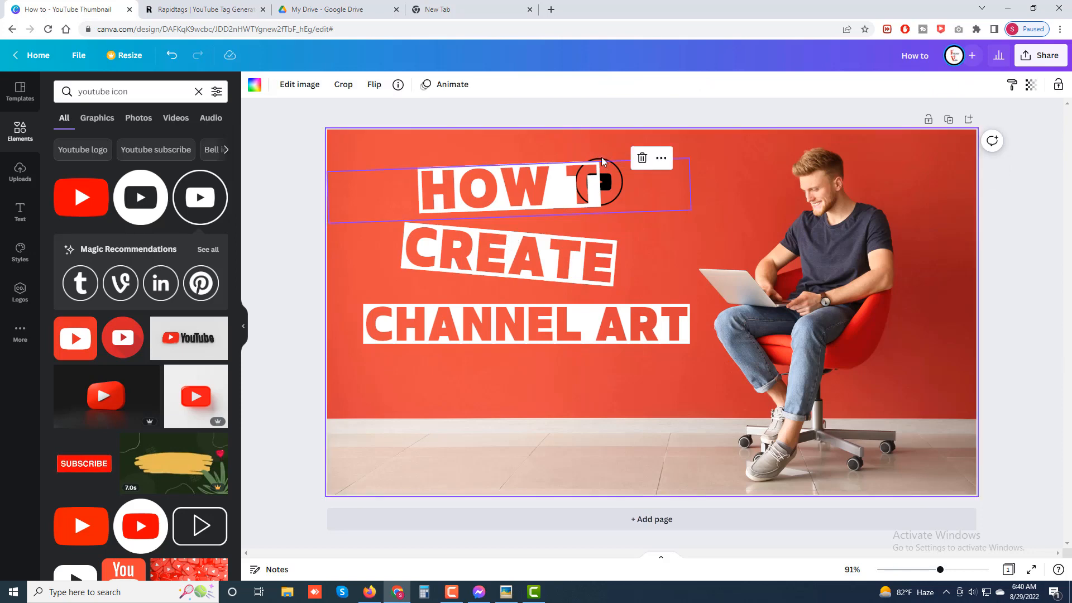
click(611, 189)
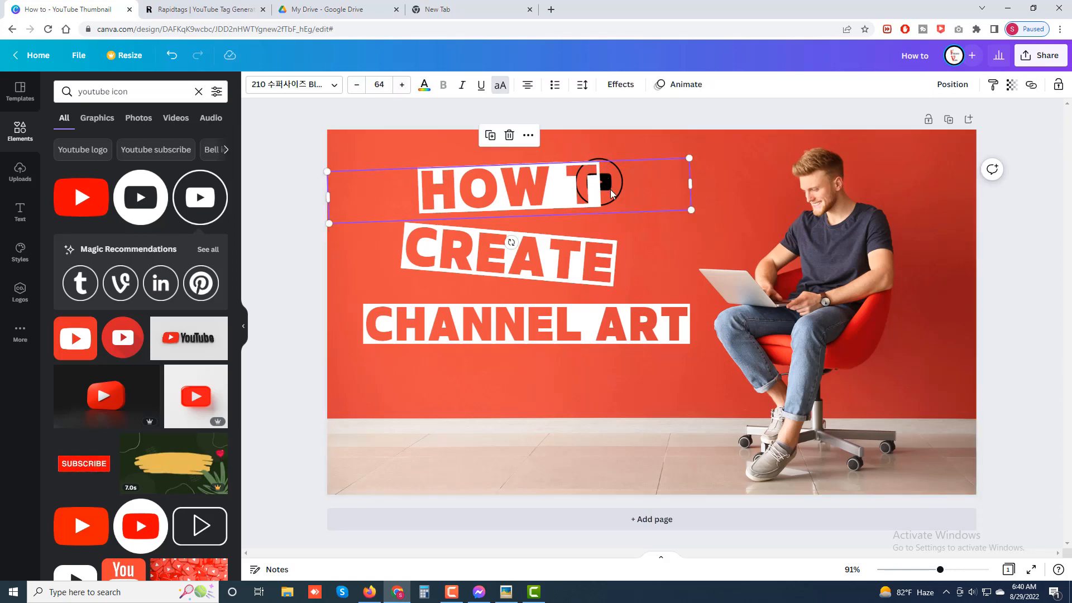
click(597, 155)
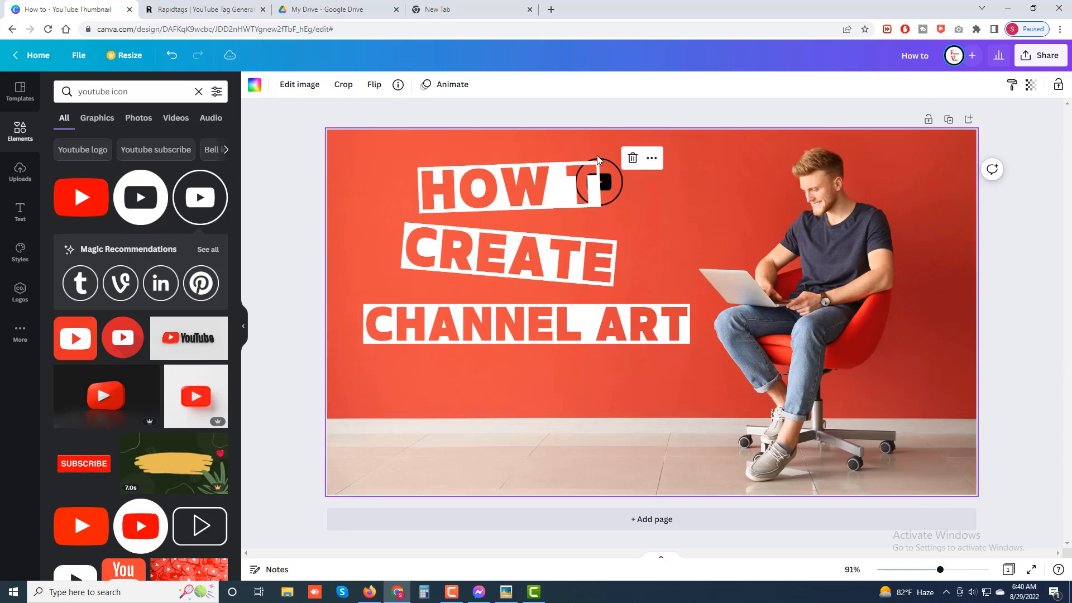
click(670, 189)
drag(692, 180, 511, 192)
drag(421, 194, 484, 180)
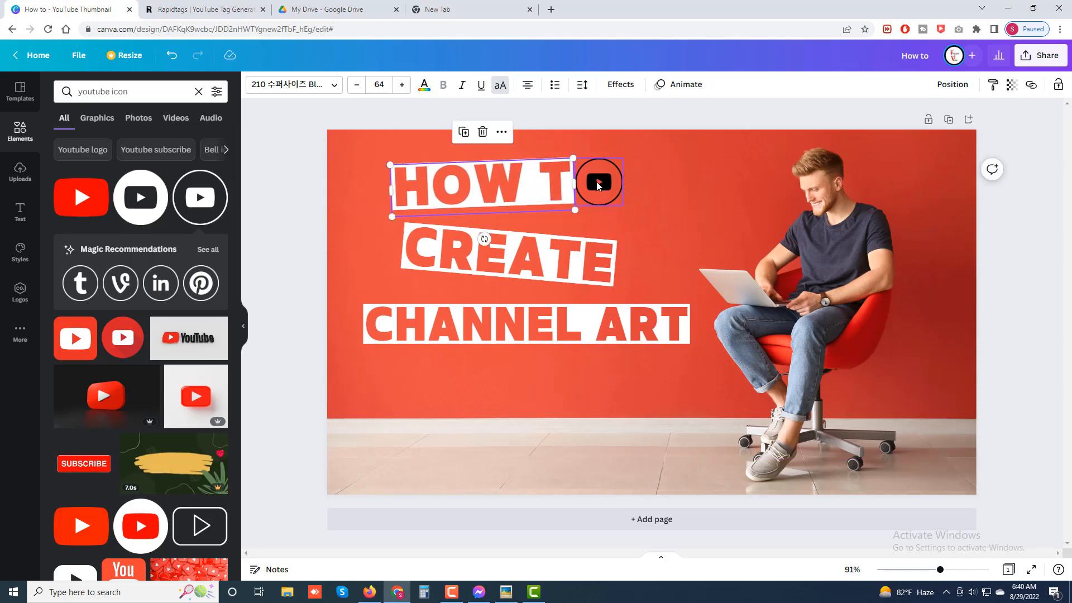
Shrink the outlined YouTube icon slightly, keeping it right beside the "T" of "HOW T".
click(614, 176)
drag(623, 159, 600, 185)
click(672, 186)
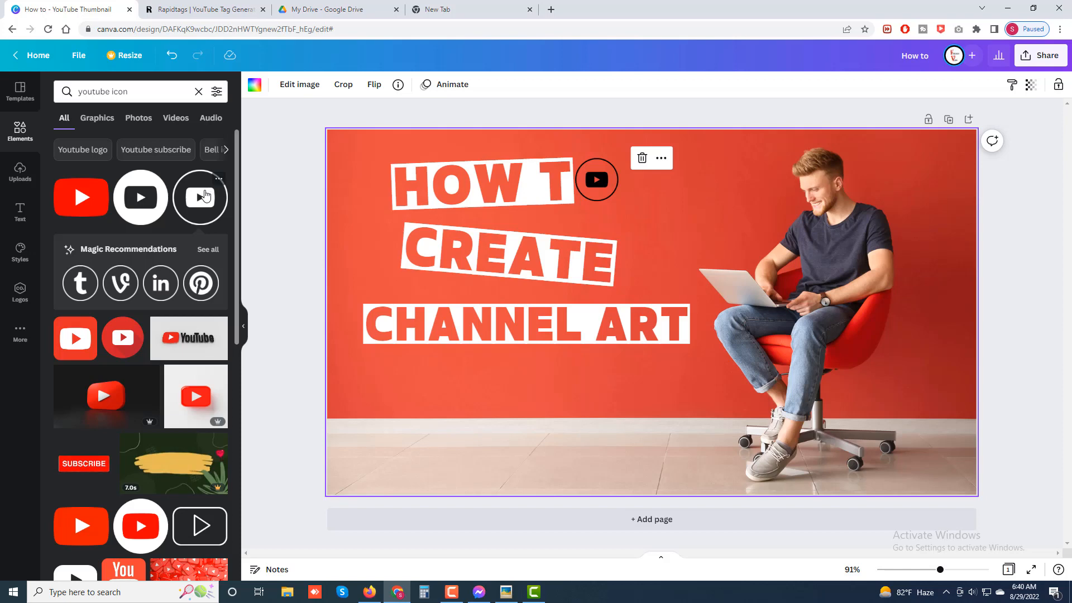
Add the red YouTube icon on a white circle and scale it to about 79 by 79 over the outlined icon.
scroll(135, 296, down, 2)
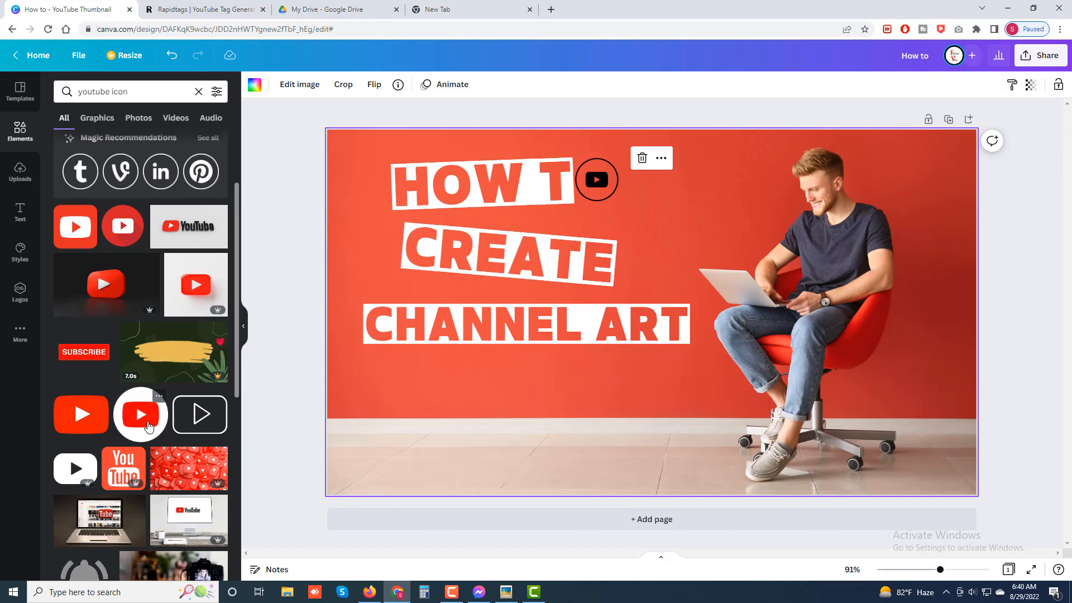
drag(148, 427, 513, 204)
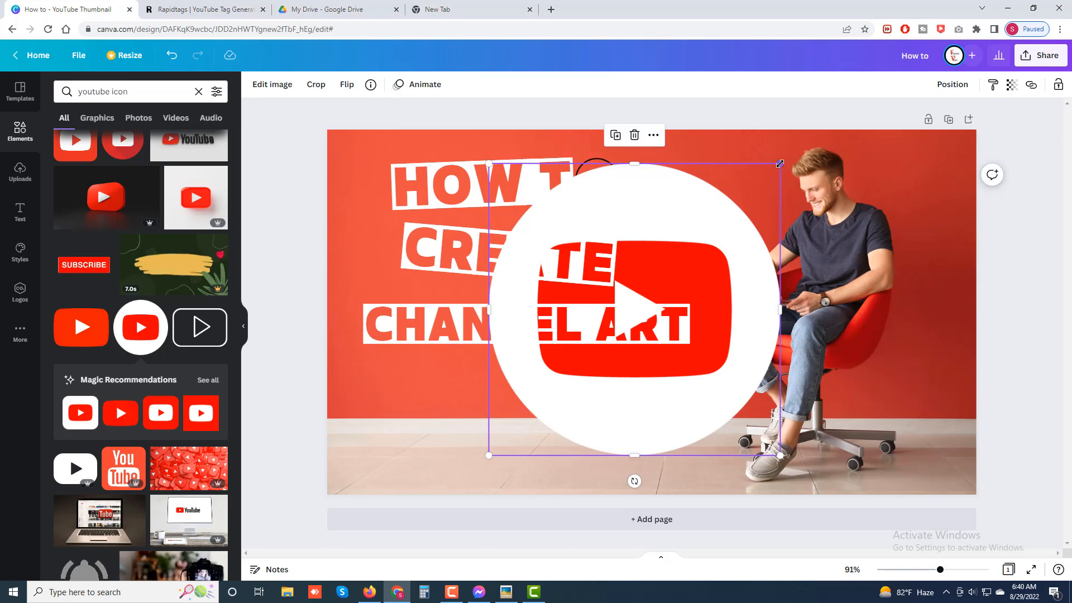
drag(780, 164, 602, 179)
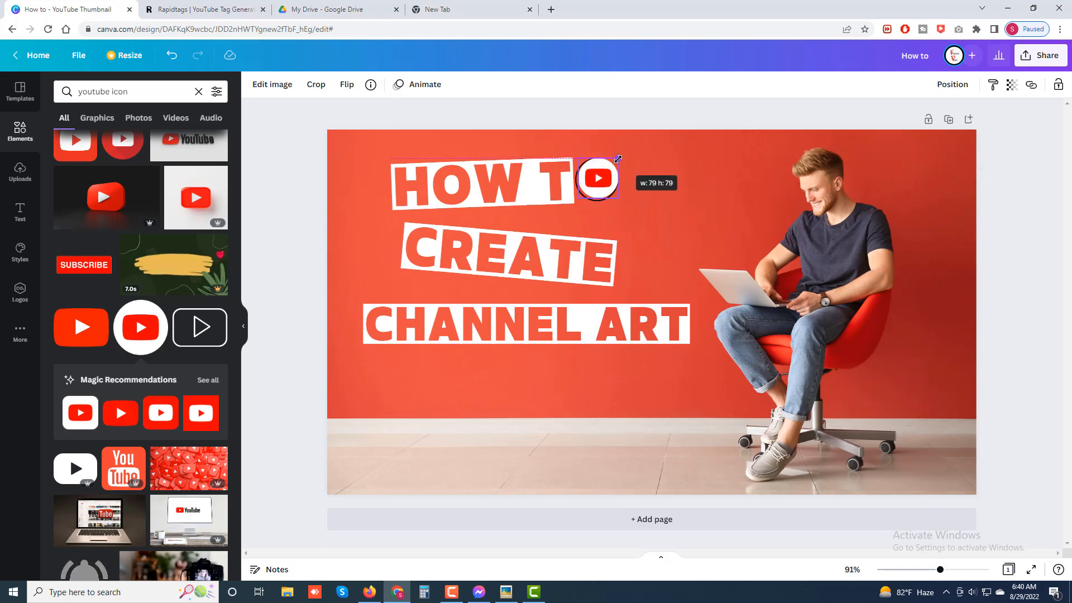
drag(578, 197, 578, 197)
click(662, 244)
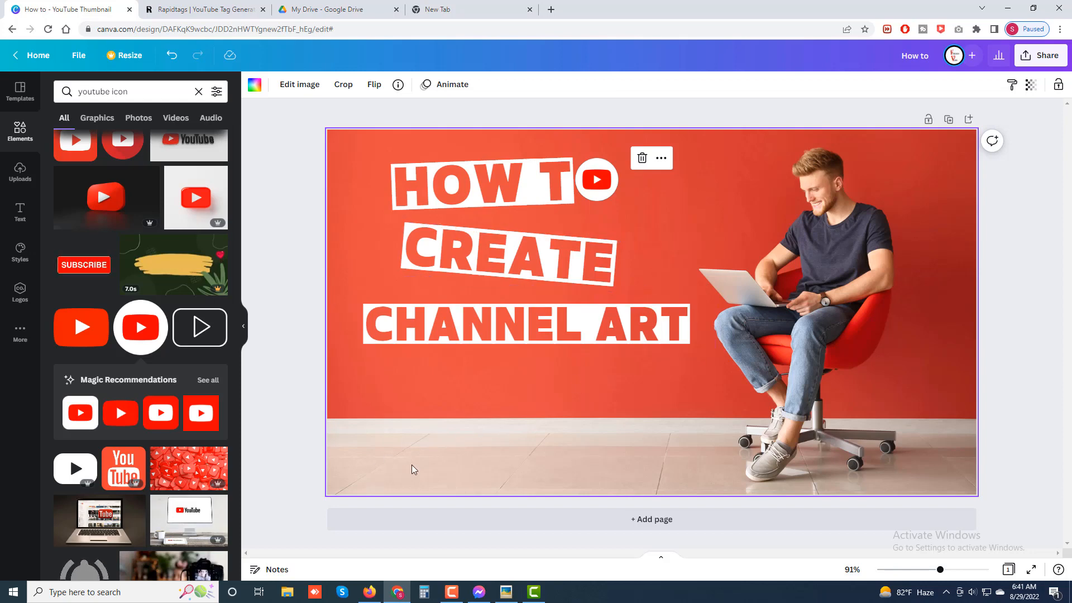
Raise "CHANNEL ART" slightly and place a duplicate of "CREATE", rotated to horizontal, centered beneath it.
click(483, 319)
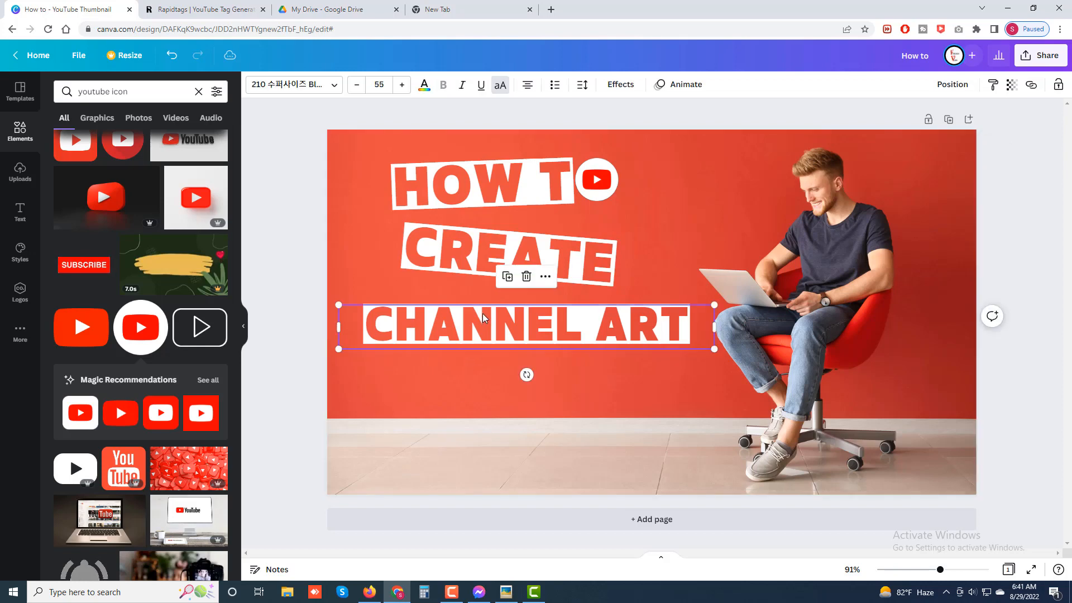
click(483, 257)
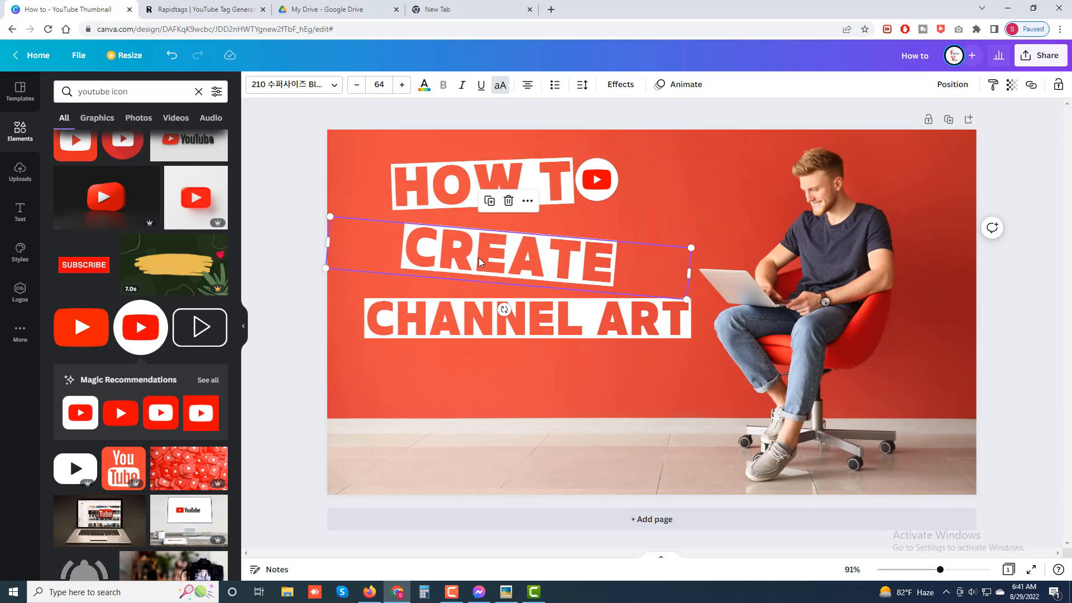
key(ctrl+d)
drag(489, 270, 495, 382)
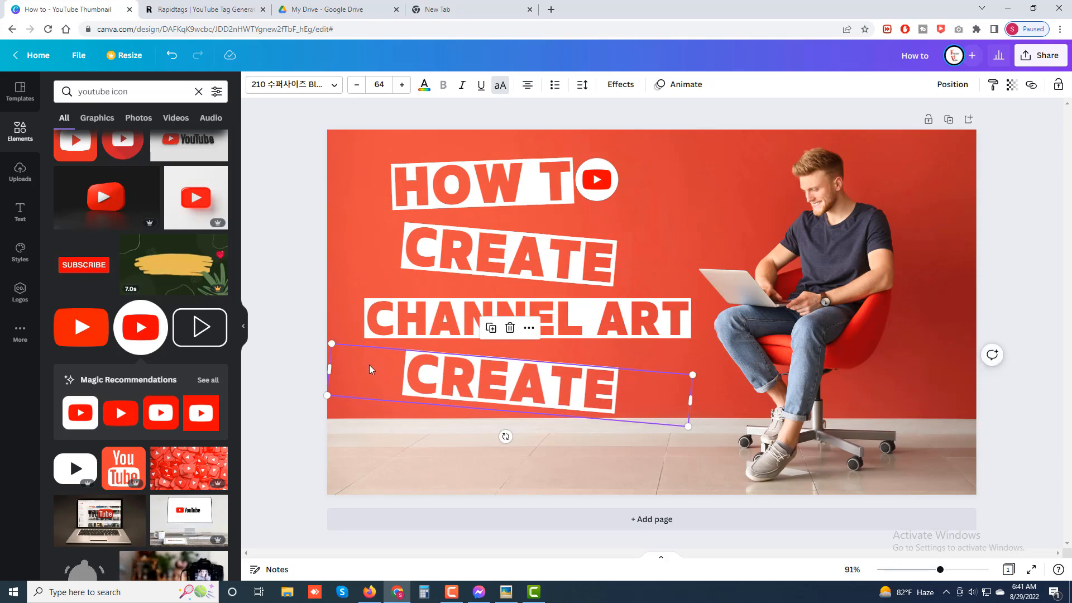
drag(503, 438, 505, 483)
drag(510, 380, 547, 372)
Replace the text of the duplicated "CREATE" line with "OLNIE".
double_click(539, 378)
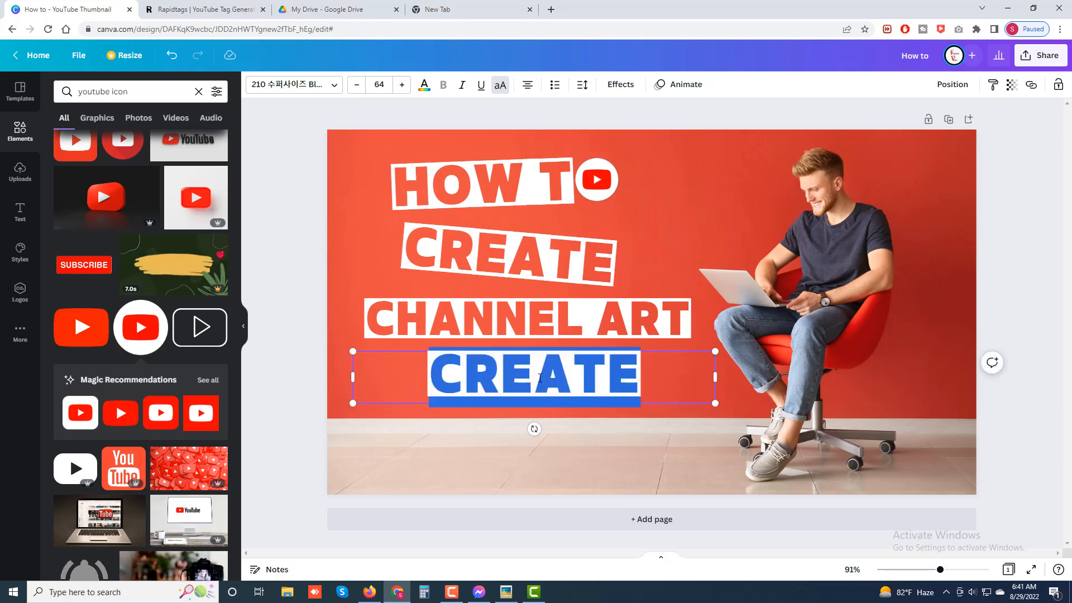
text(OLNIE)
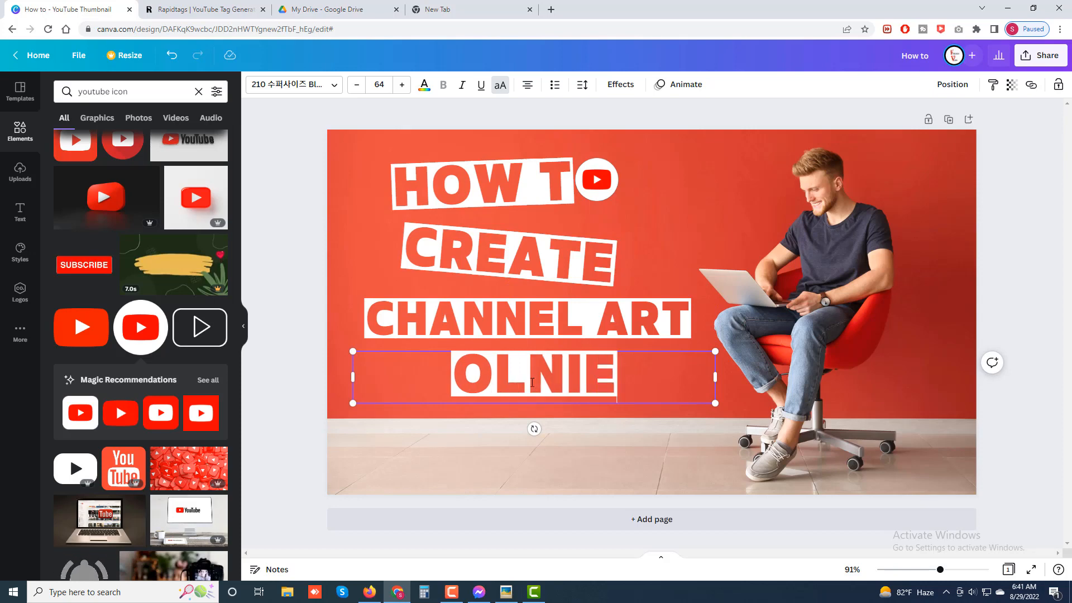
click(928, 362)
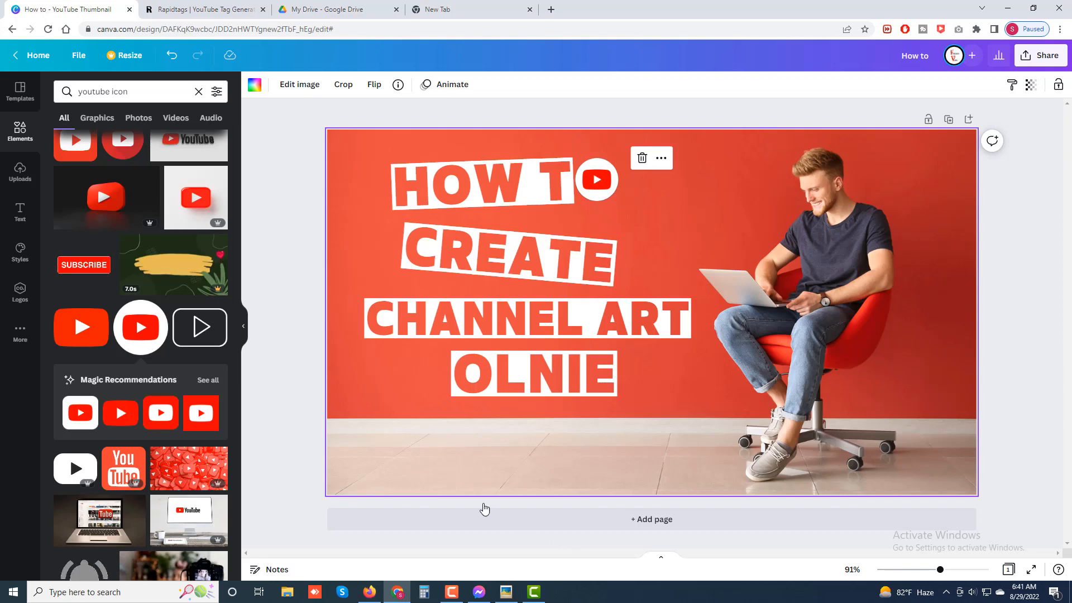
Add the photo of a desktop monitor showing the YouTube logo over the left part of the thumbnail.
scroll(226, 522, down, 1)
scroll(226, 522, down, 2)
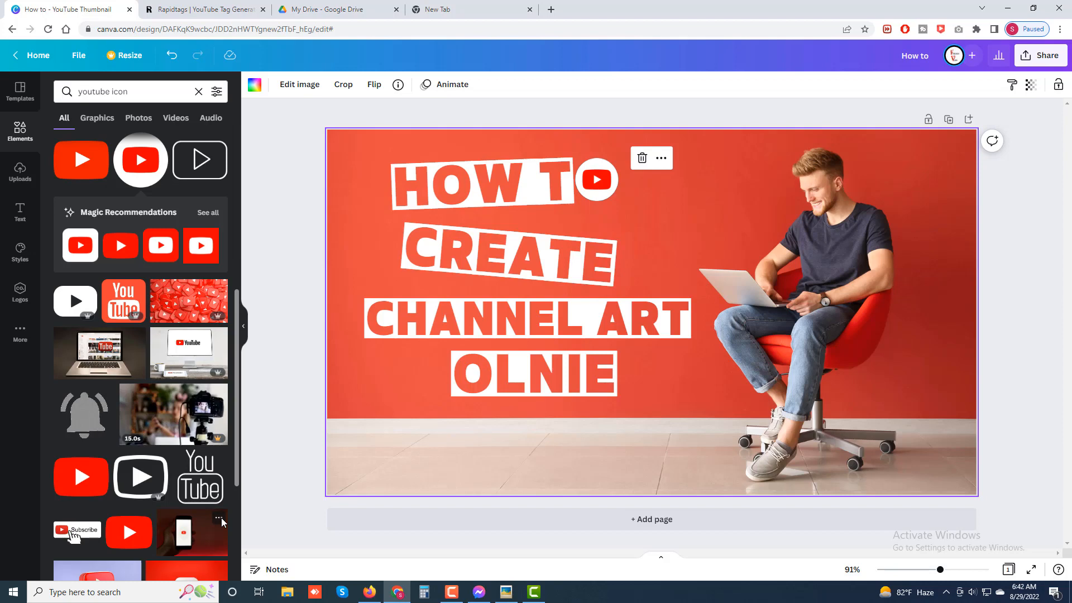
double_click(907, 373)
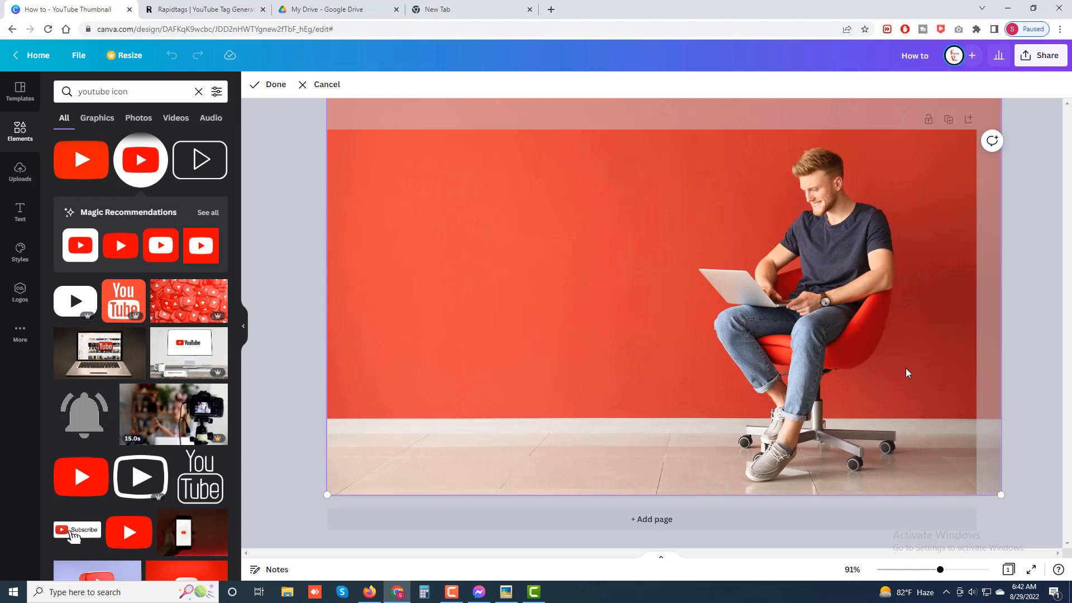
drag(189, 353, 557, 326)
drag(717, 418, 535, 257)
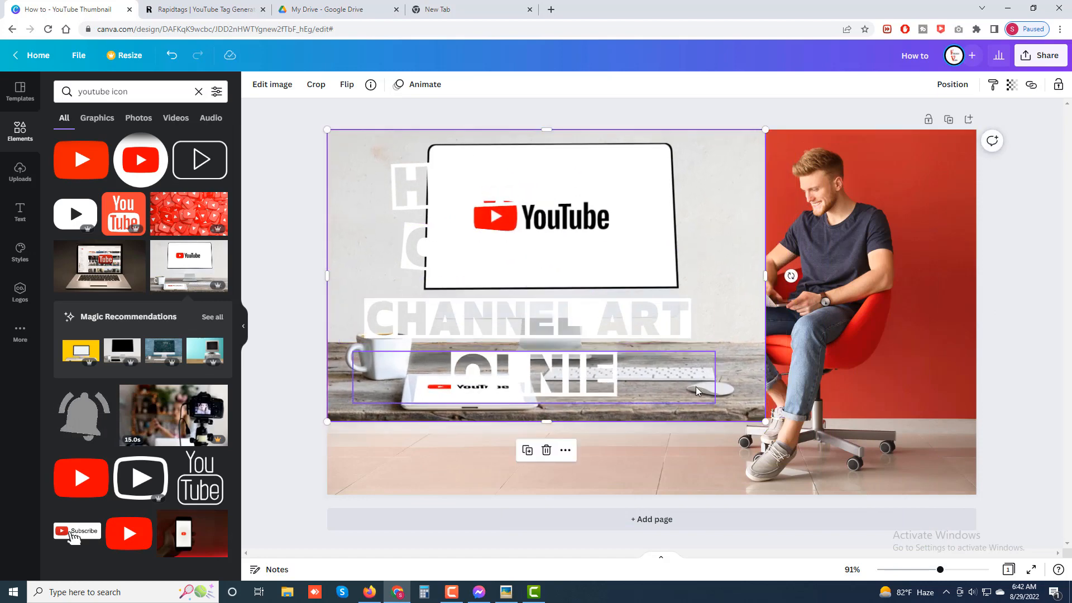